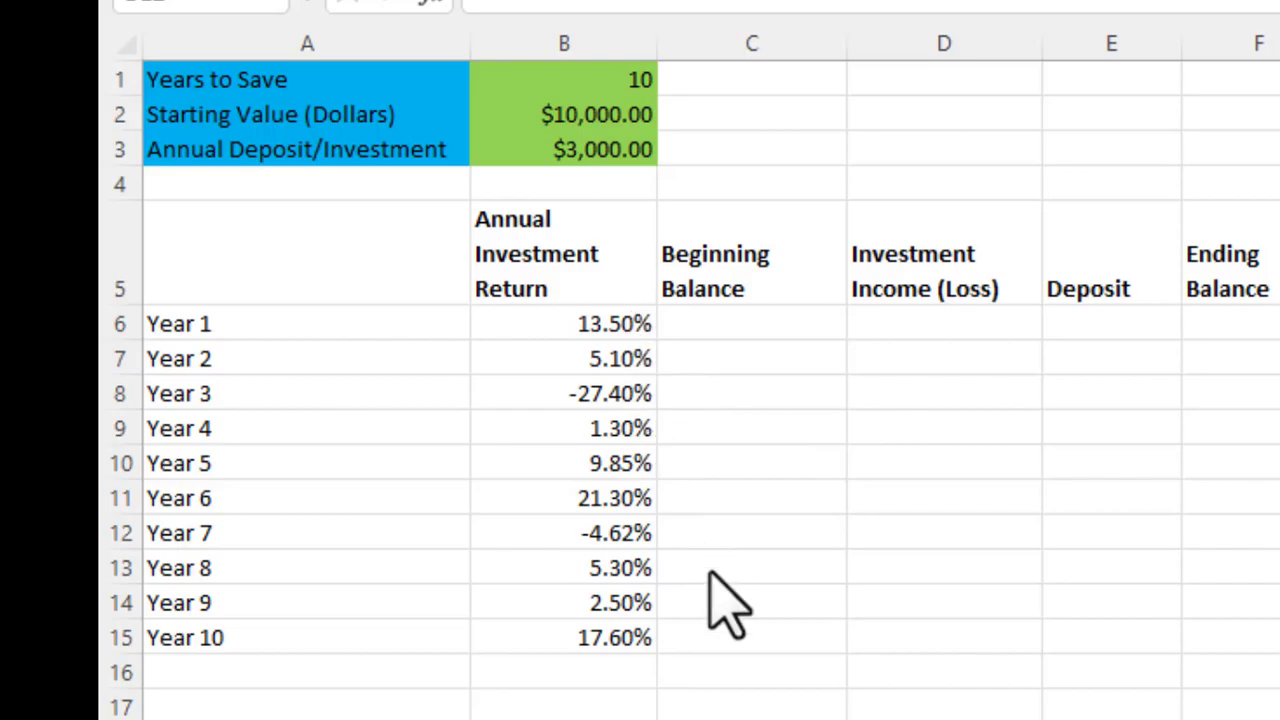
# Step: Enter the formula =B2 in C6 so the Year 1 beginning balance references the starting value
pyautogui.click(748, 322)
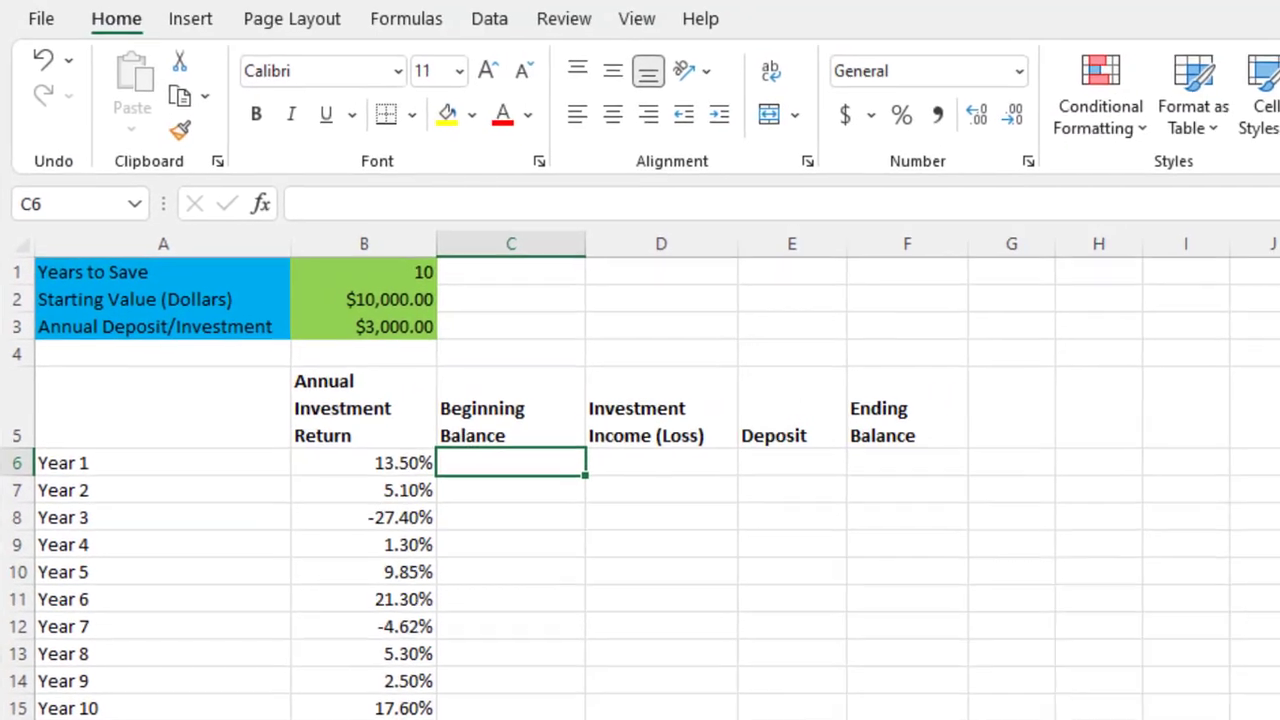
pyautogui.write('=')
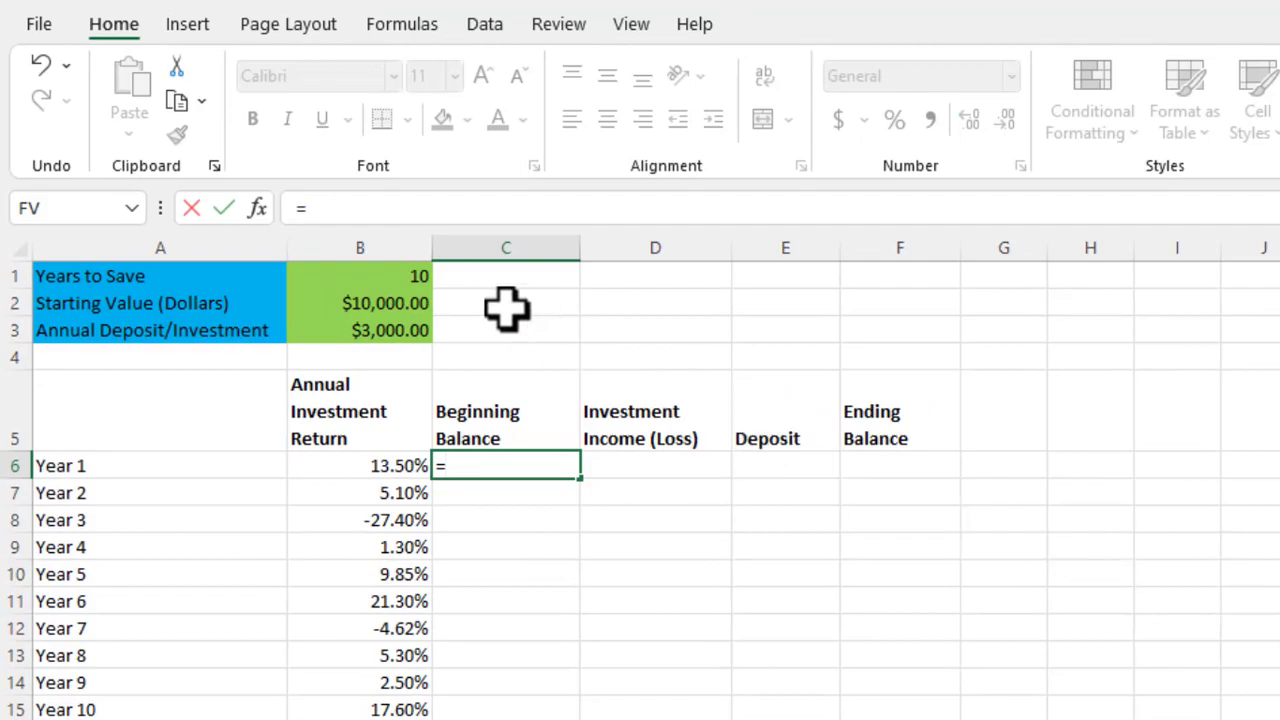
pyautogui.click(356, 300)
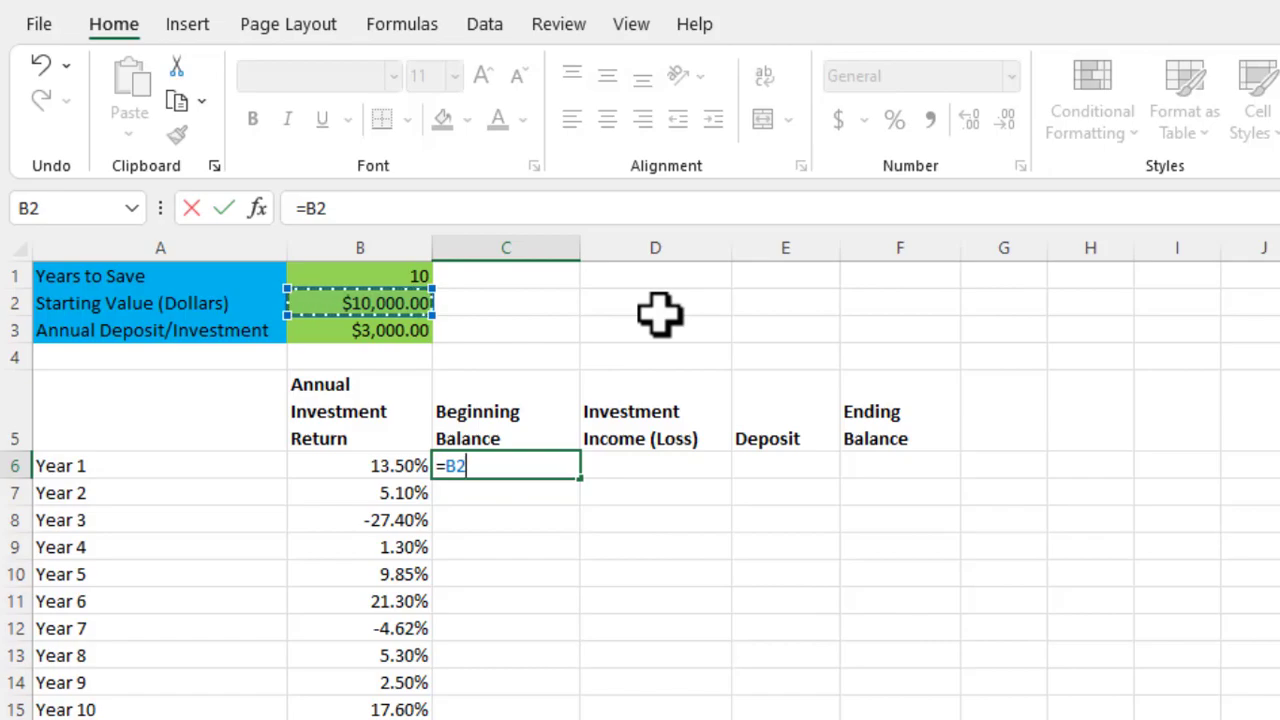
pyautogui.hotkey('ctrl', 'Return')
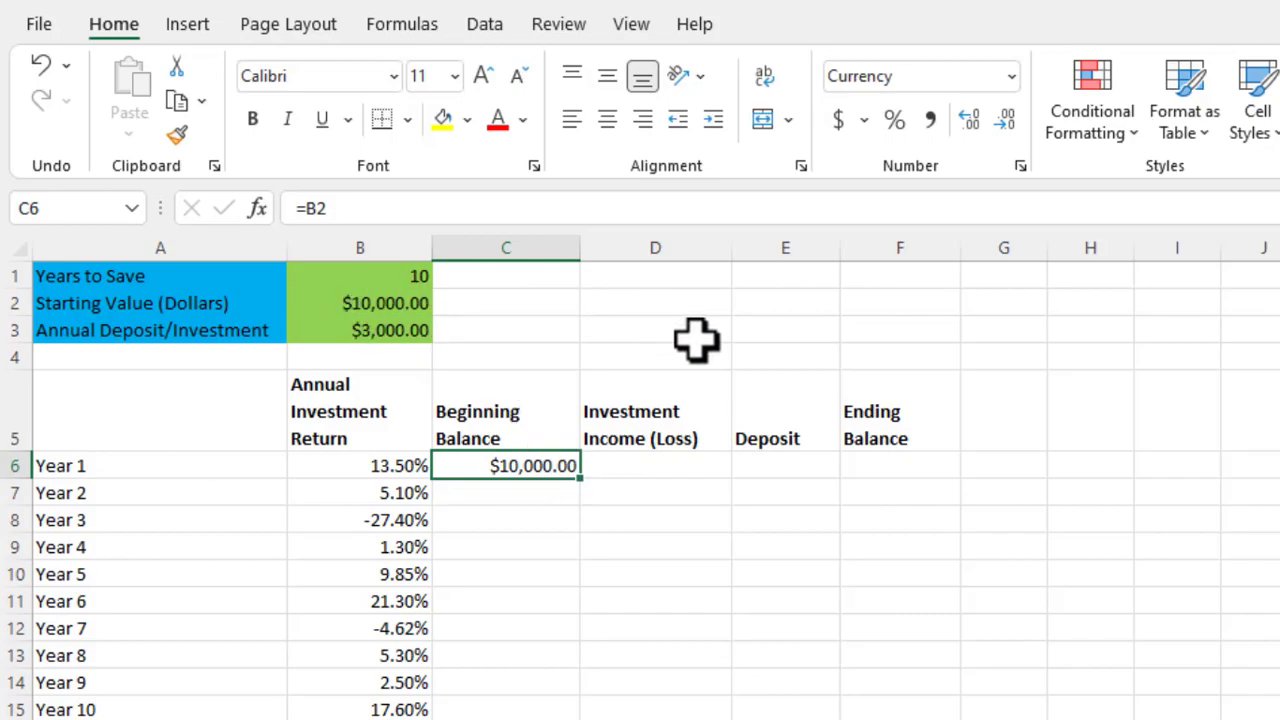
# Step: Calculate the Year 1 investment income in D6 with the formula =C6*B6
pyautogui.click(666, 462)
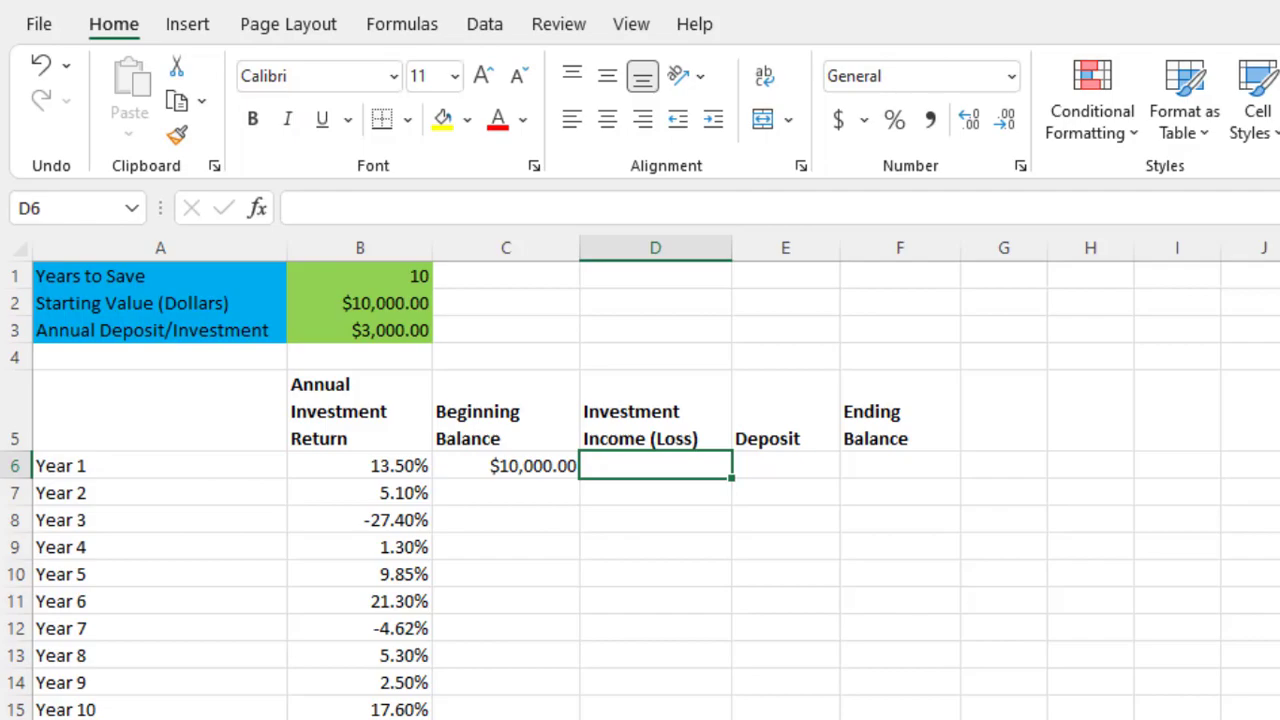
pyautogui.write('=')
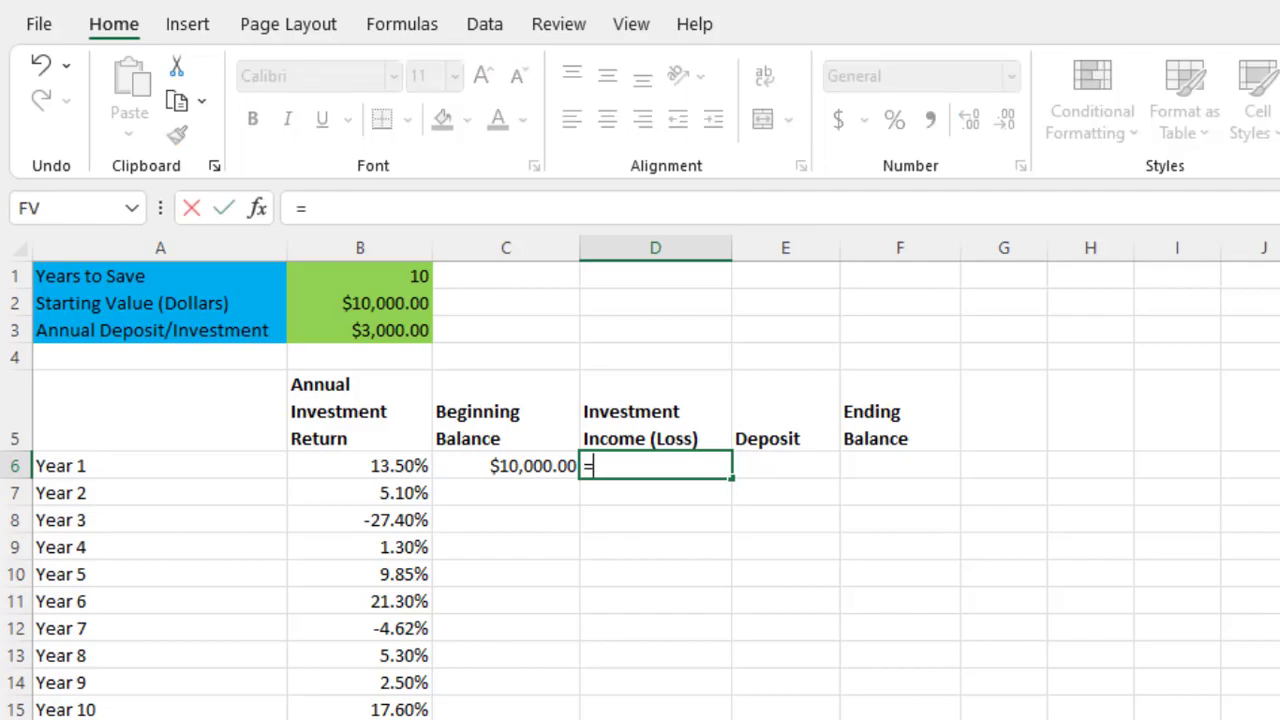
pyautogui.click(530, 466)
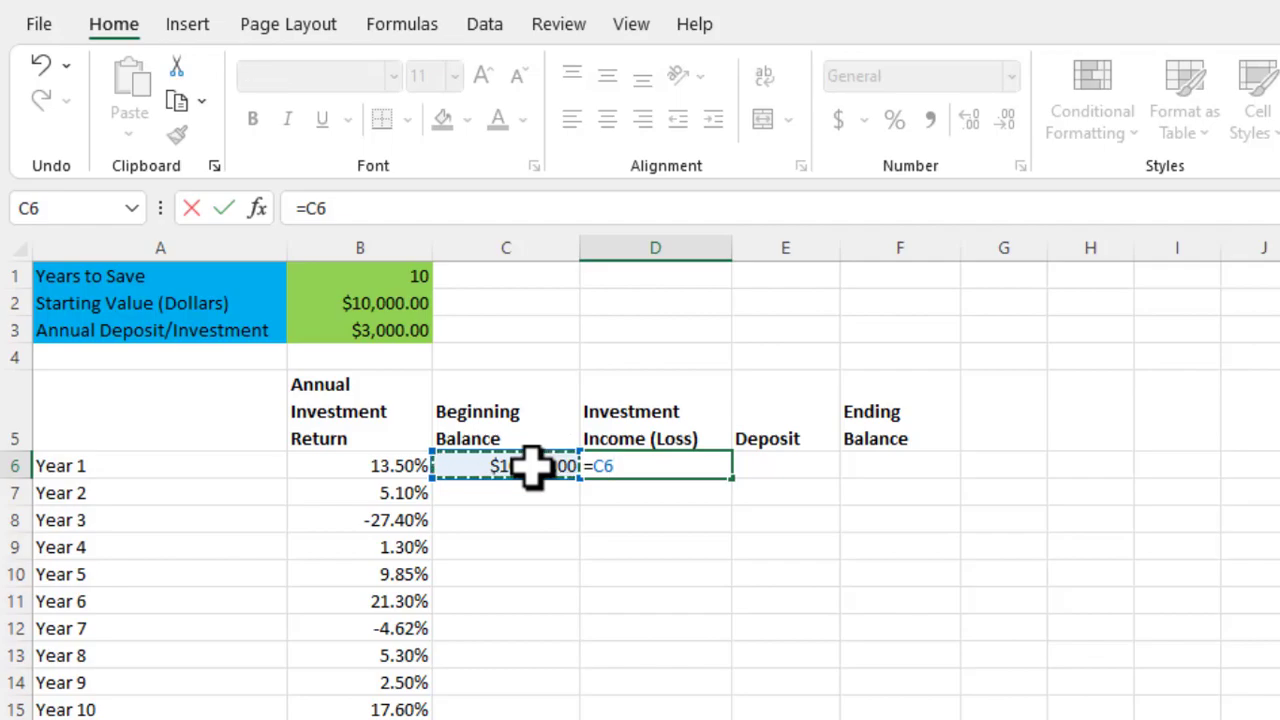
pyautogui.write('*')
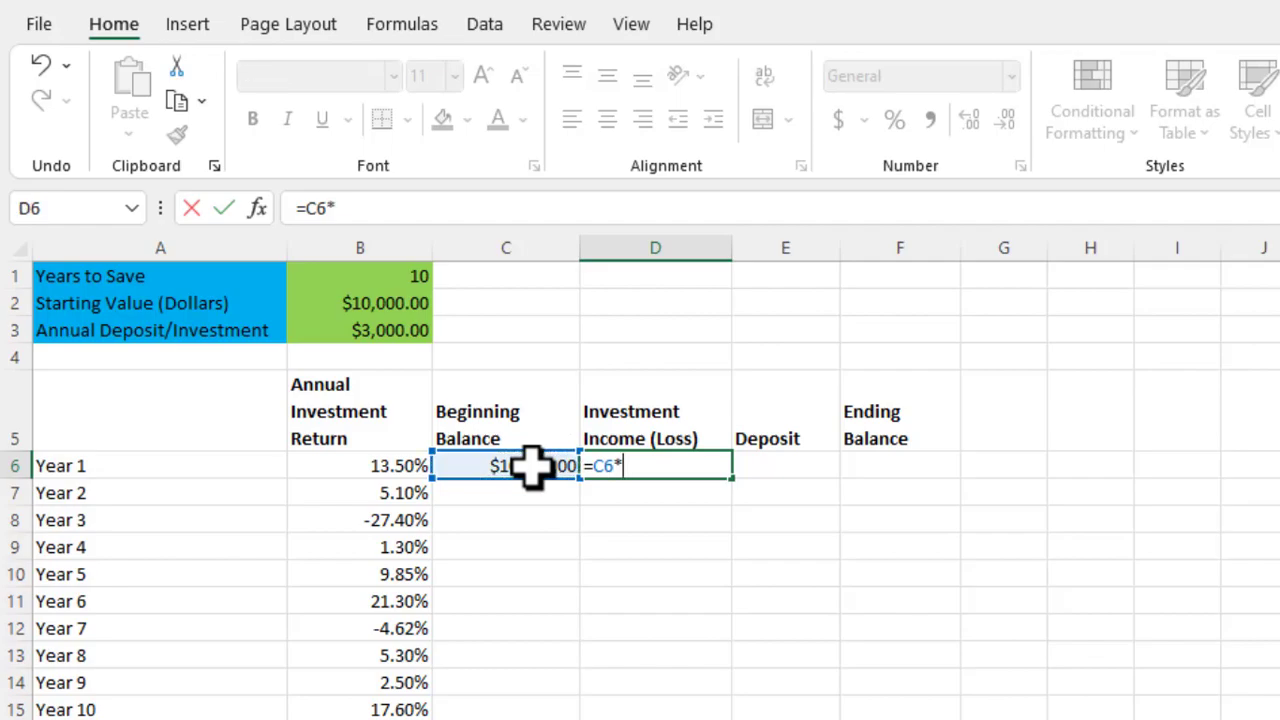
pyautogui.click(378, 466)
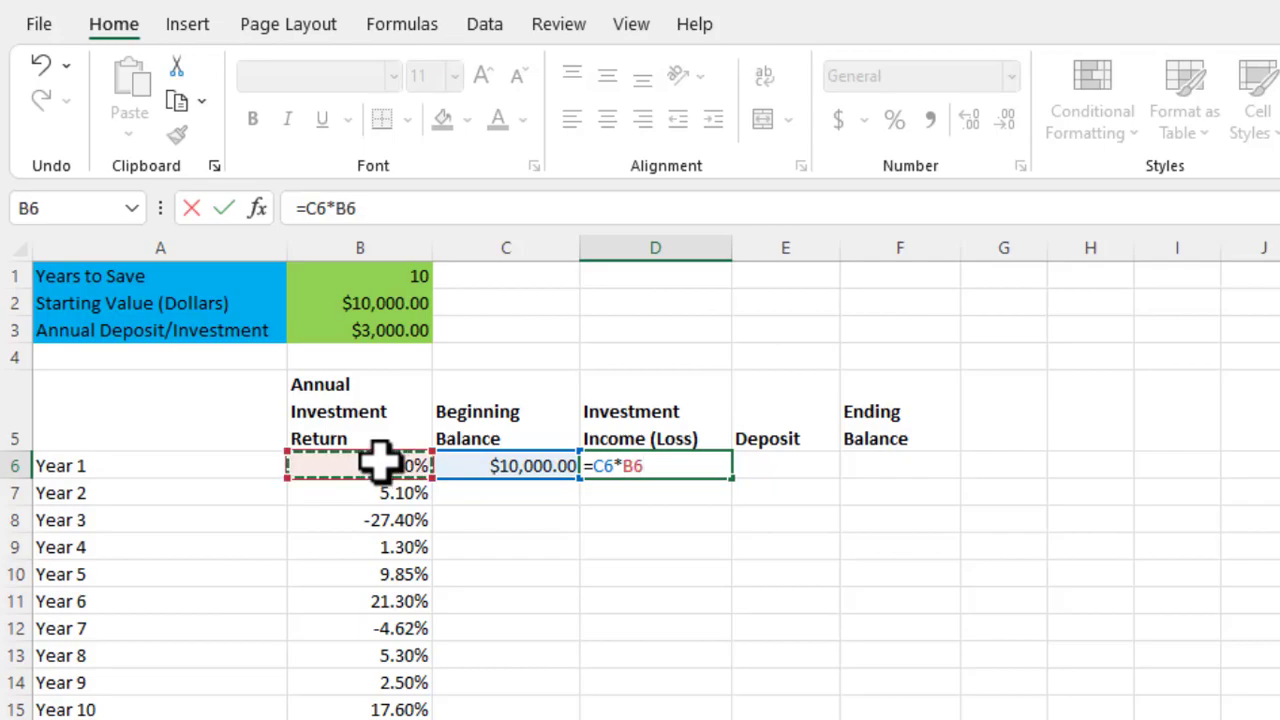
pyautogui.press('Return')
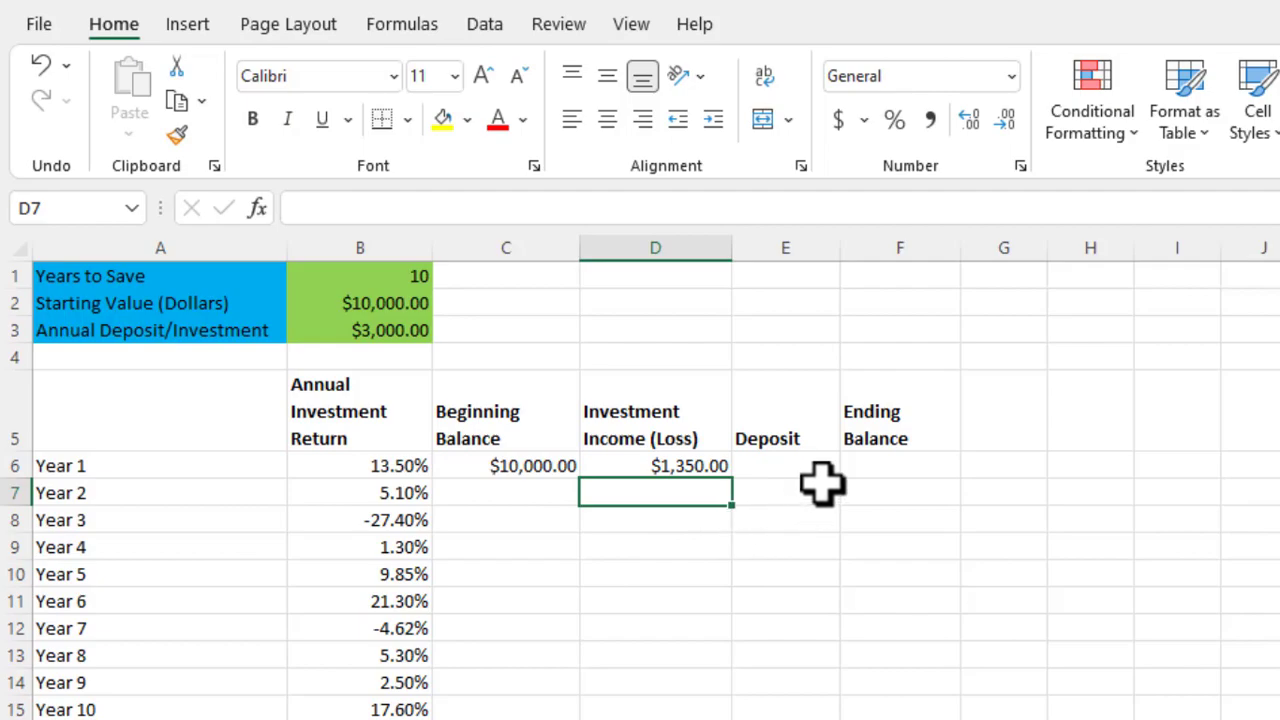
# Step: Enter the formula =B3 in E6 to reference the annual deposit for Year 1
pyautogui.click(800, 463)
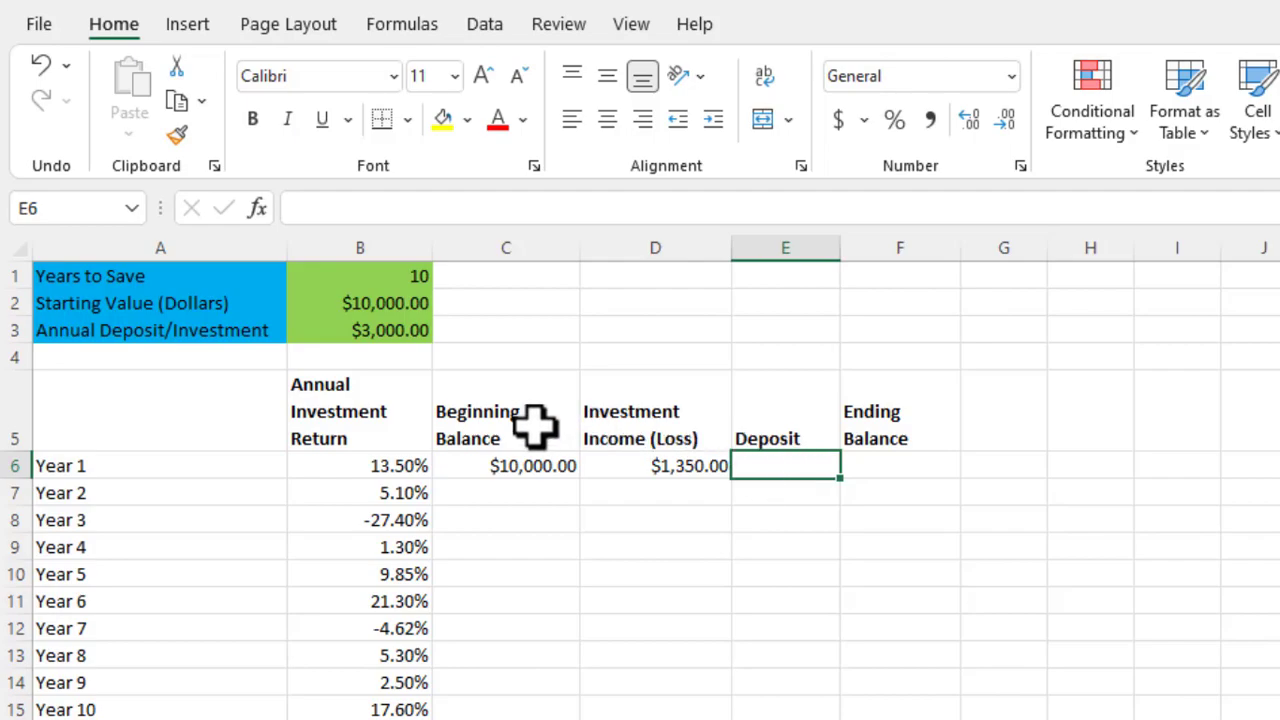
pyautogui.click(398, 330)
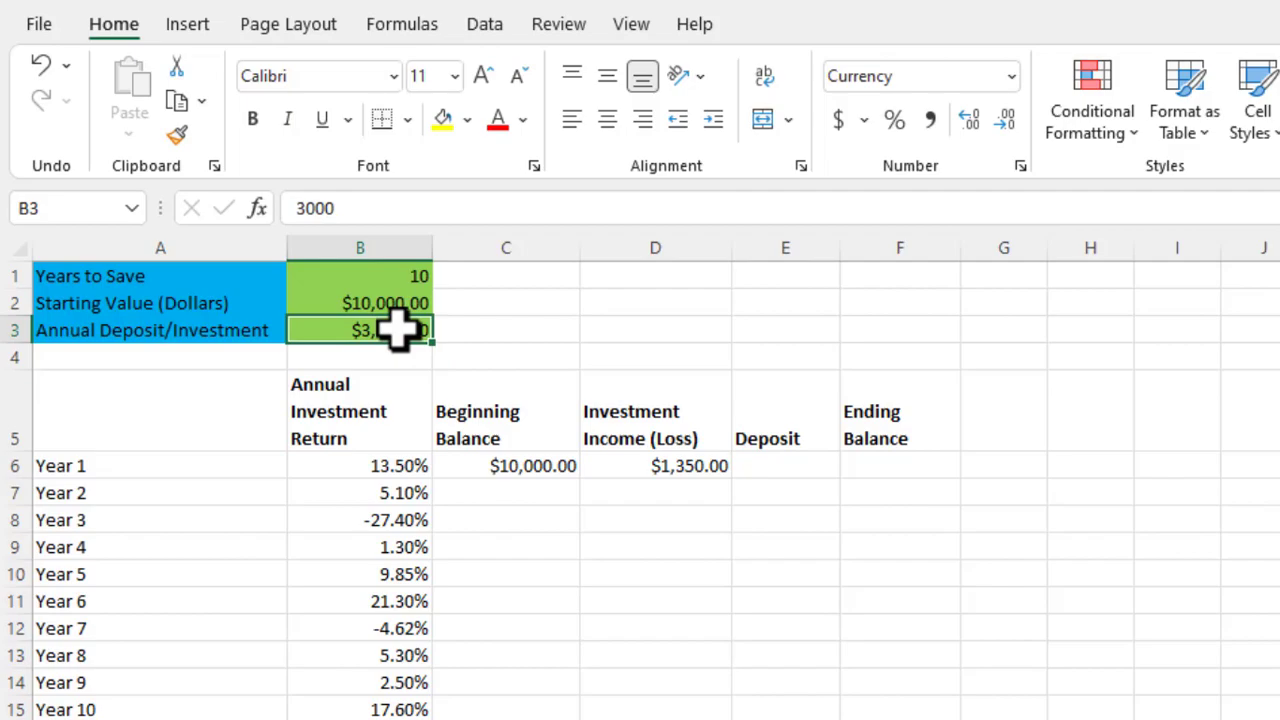
pyautogui.click(805, 467)
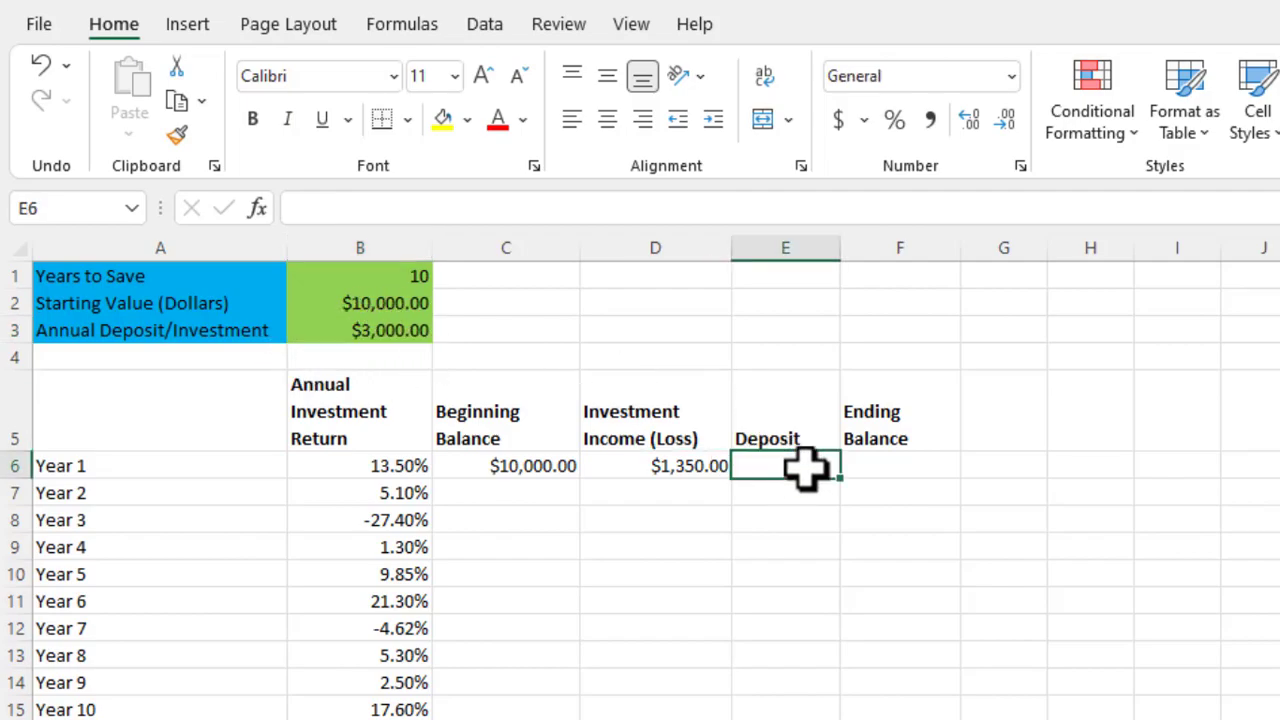
pyautogui.write('=')
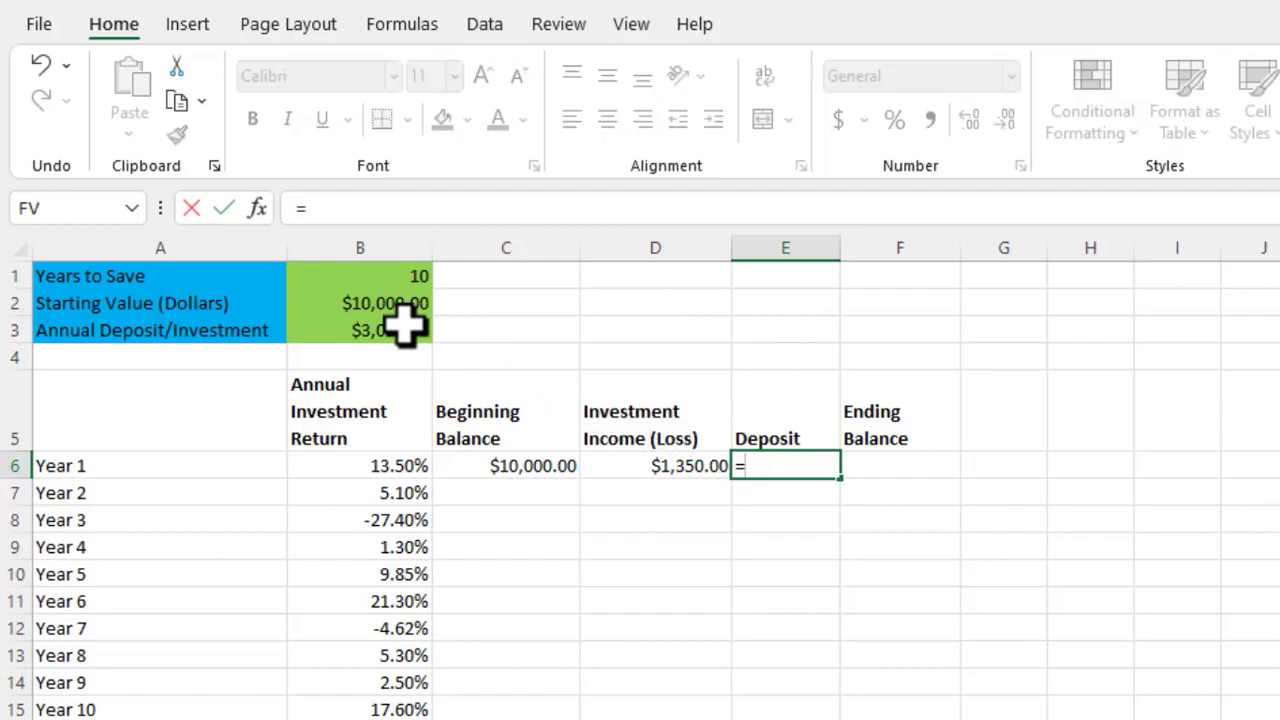
pyautogui.click(405, 325)
pyautogui.press('Return')
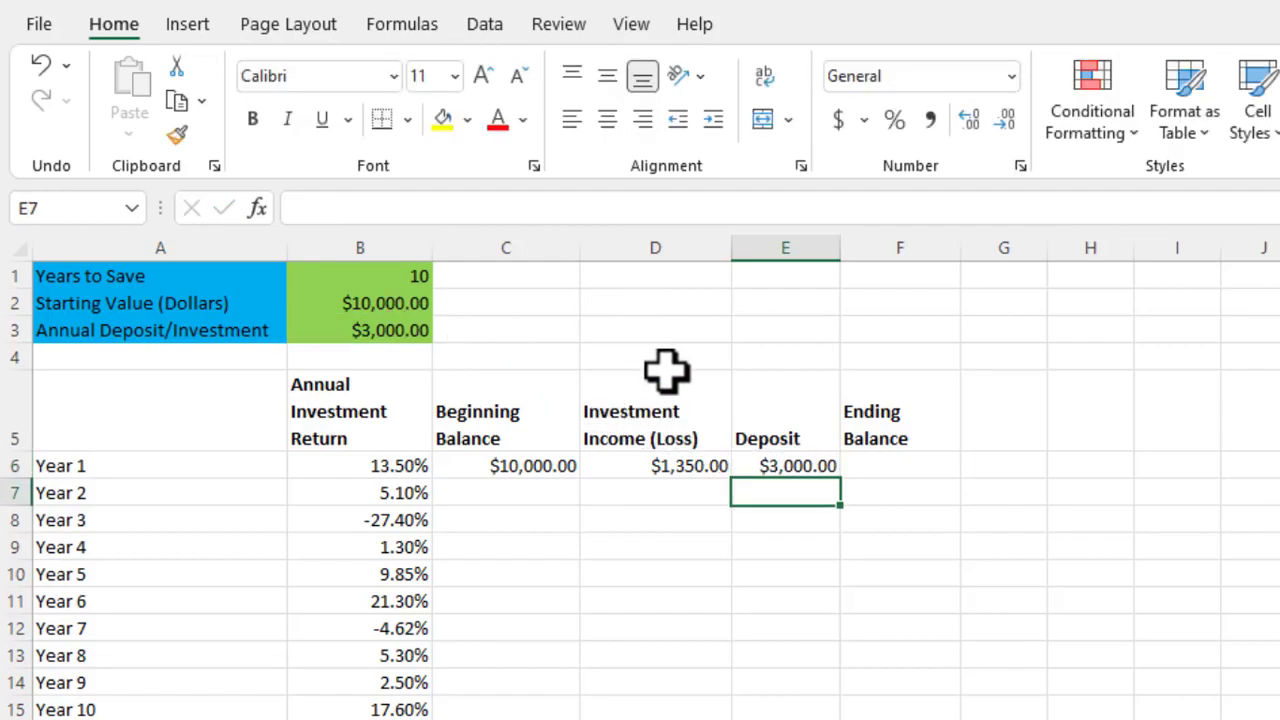
# Step: Calculate the Year 1 ending balance in F6 with the formula =C6+D6+E6
pyautogui.click(916, 462)
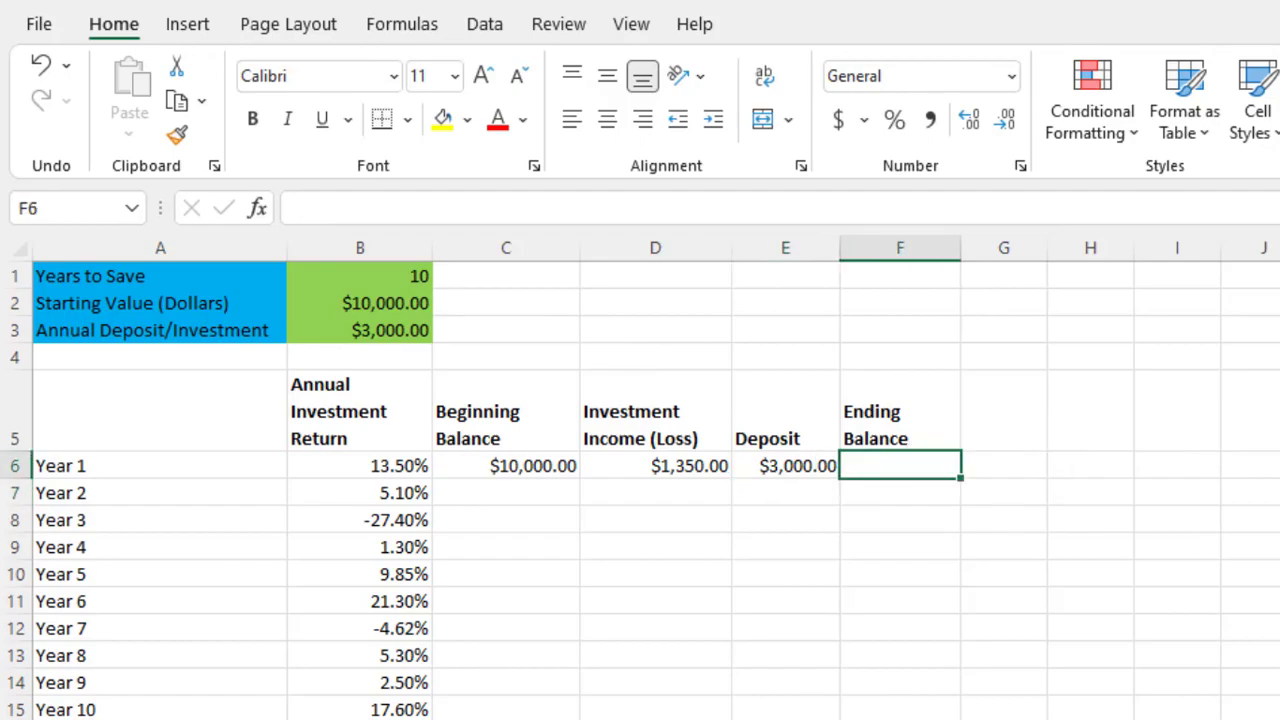
pyautogui.write('=')
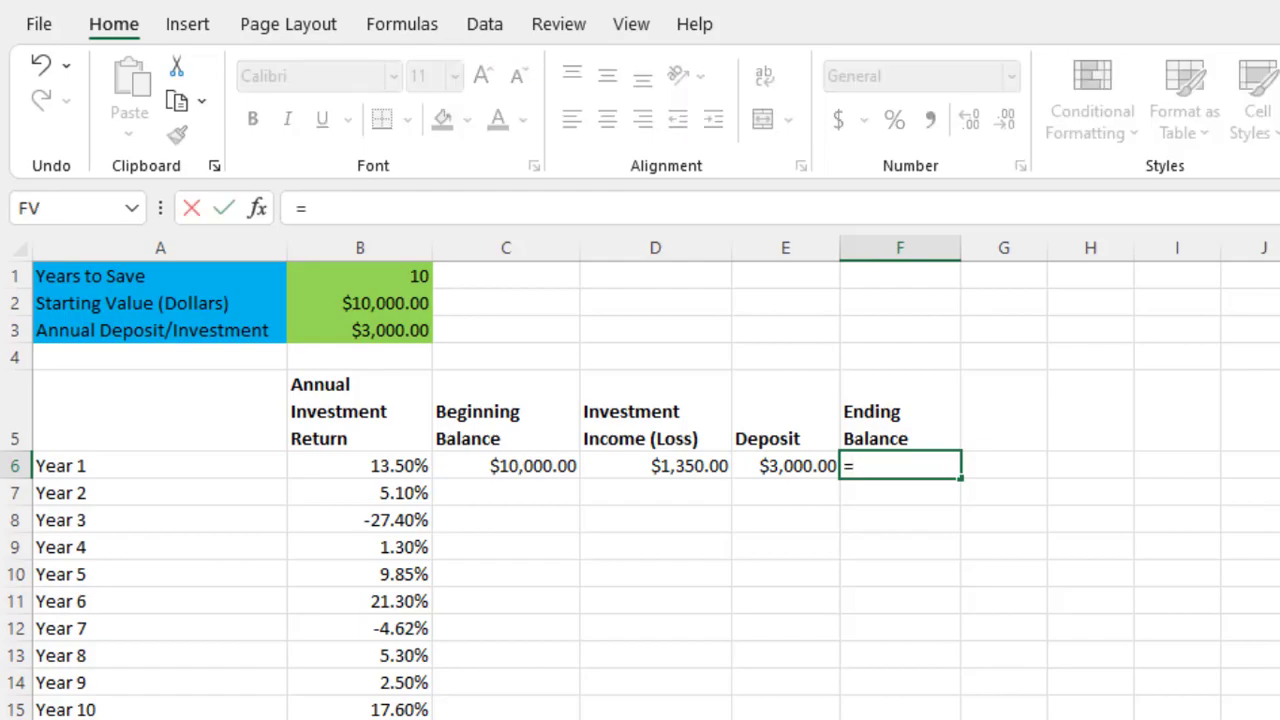
pyautogui.click(527, 462)
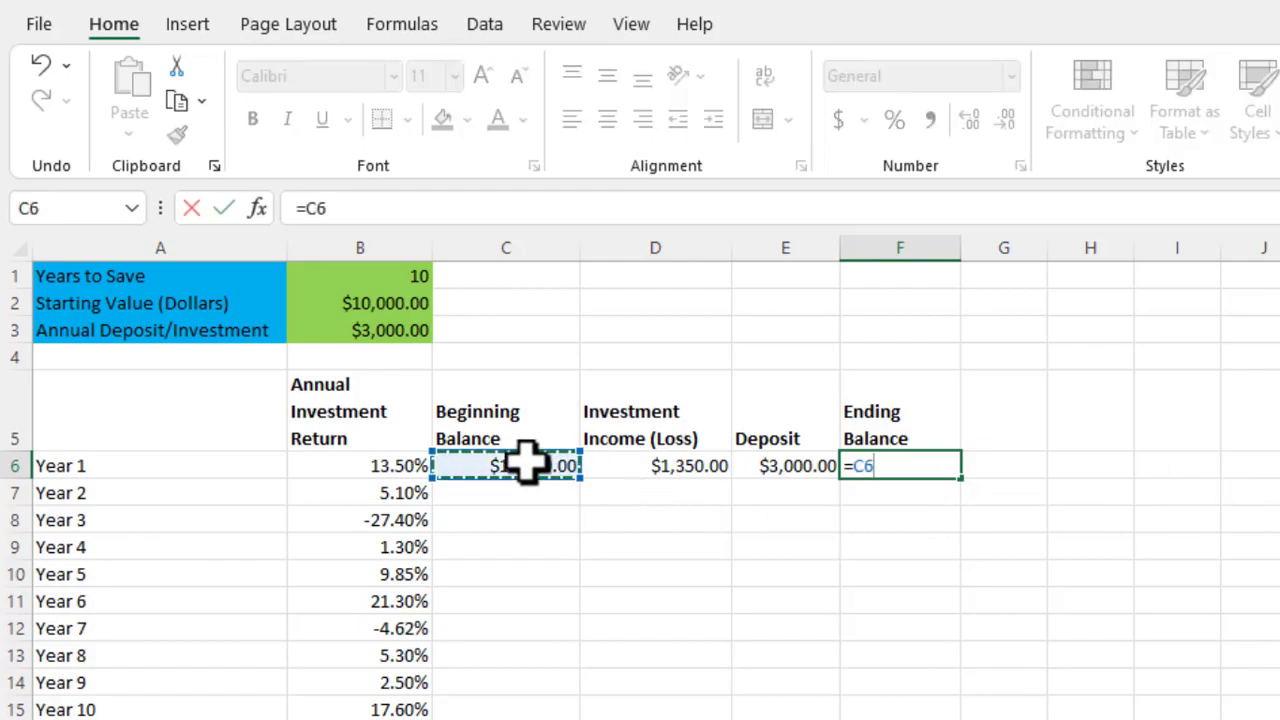
pyautogui.write('+')
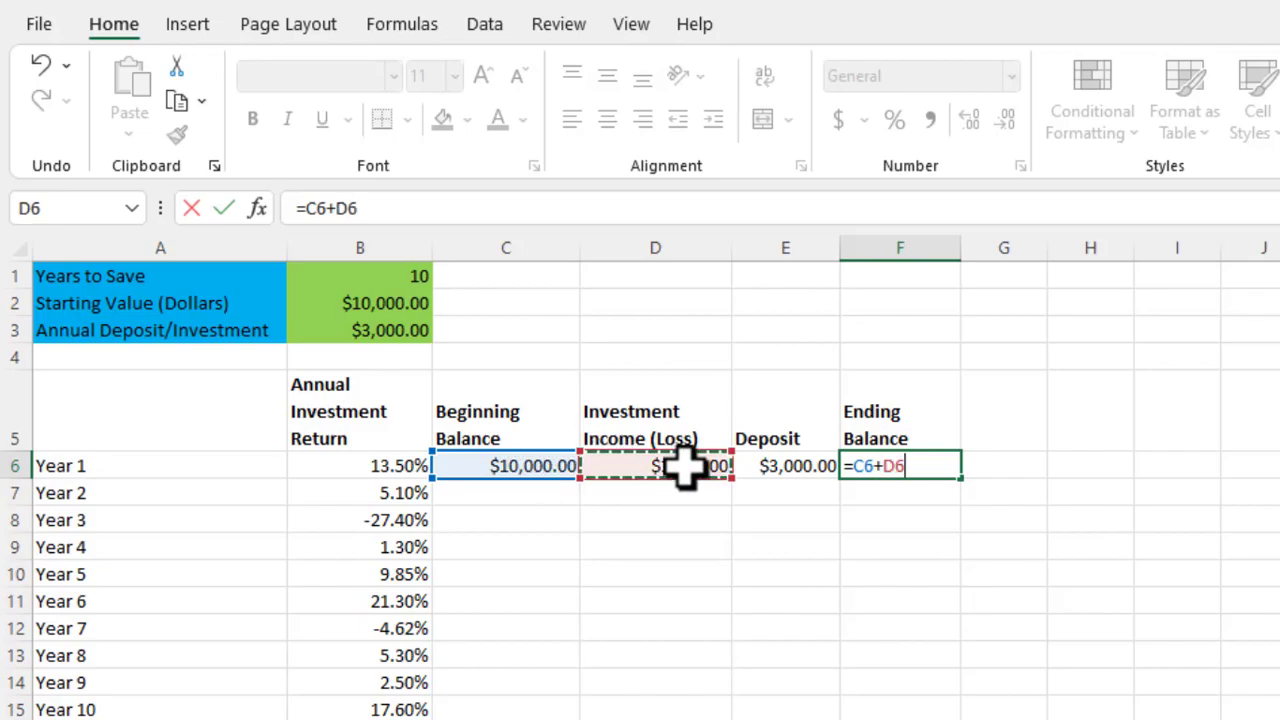
pyautogui.write('+')
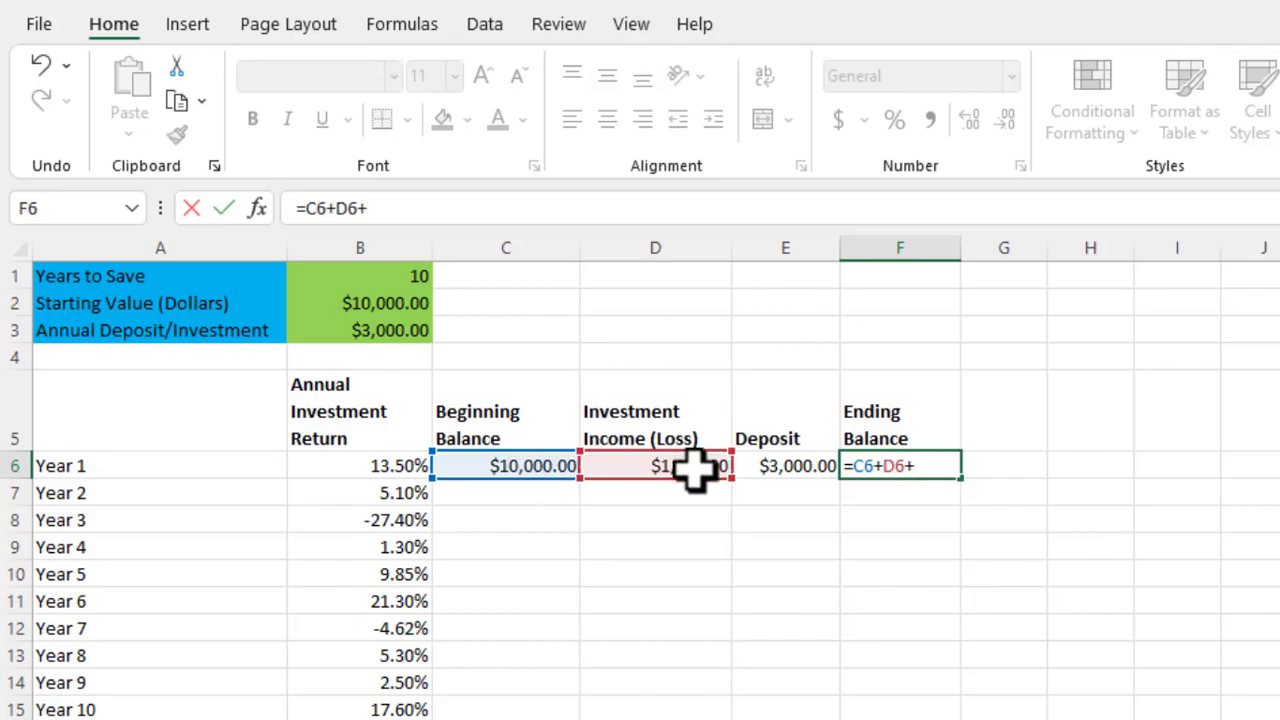
pyautogui.click(800, 466)
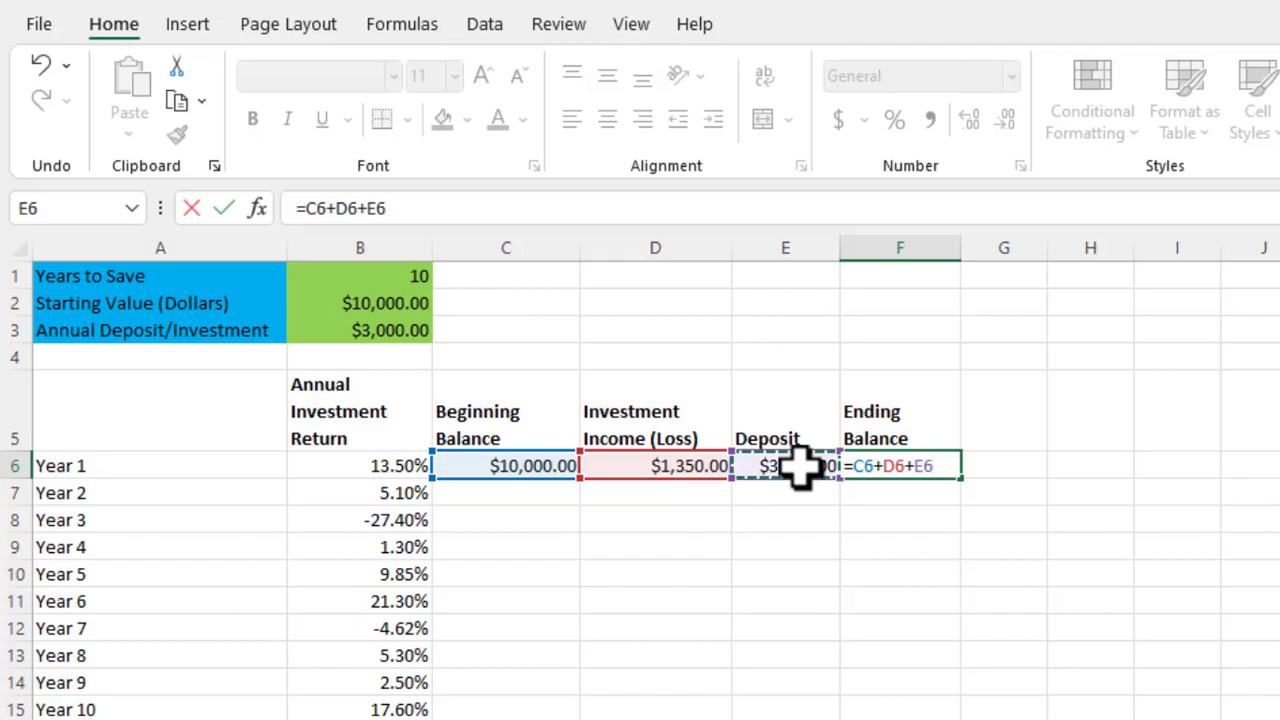
pyautogui.press('Return')
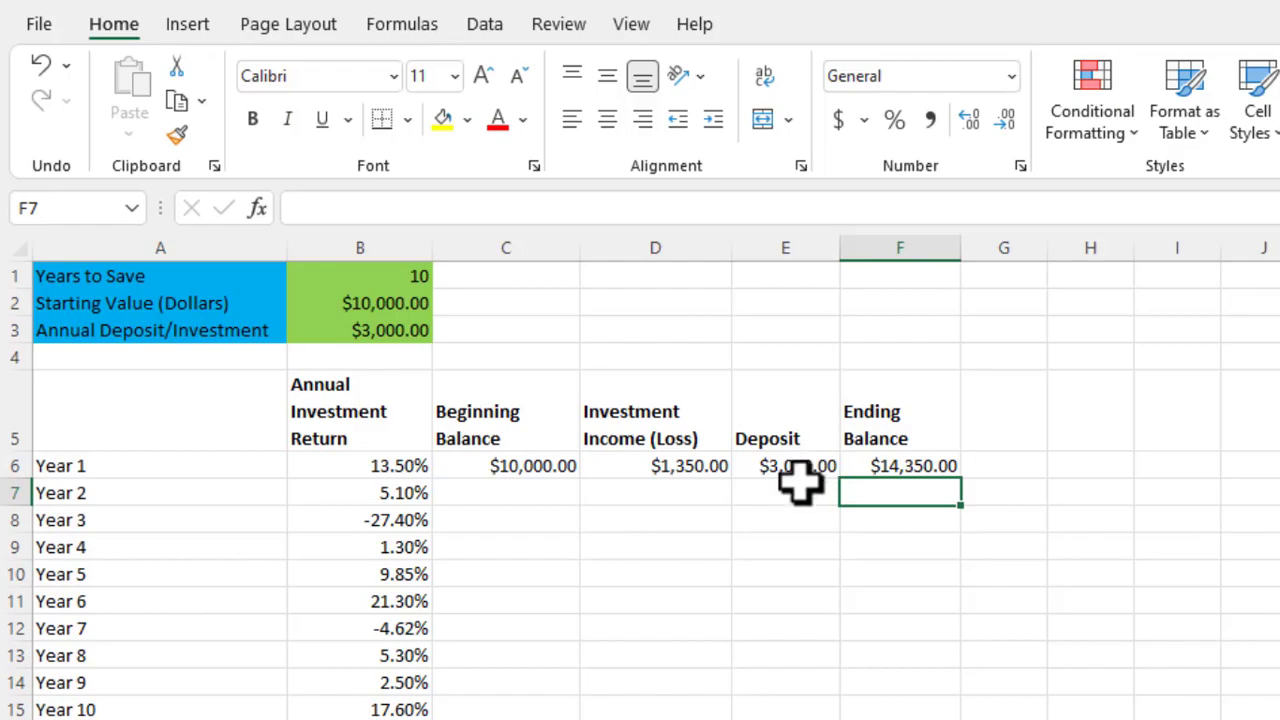
# Step: Link the Year 2 beginning balance in C7 to the Year 1 ending balance with the formula =F6
pyautogui.click(893, 466)
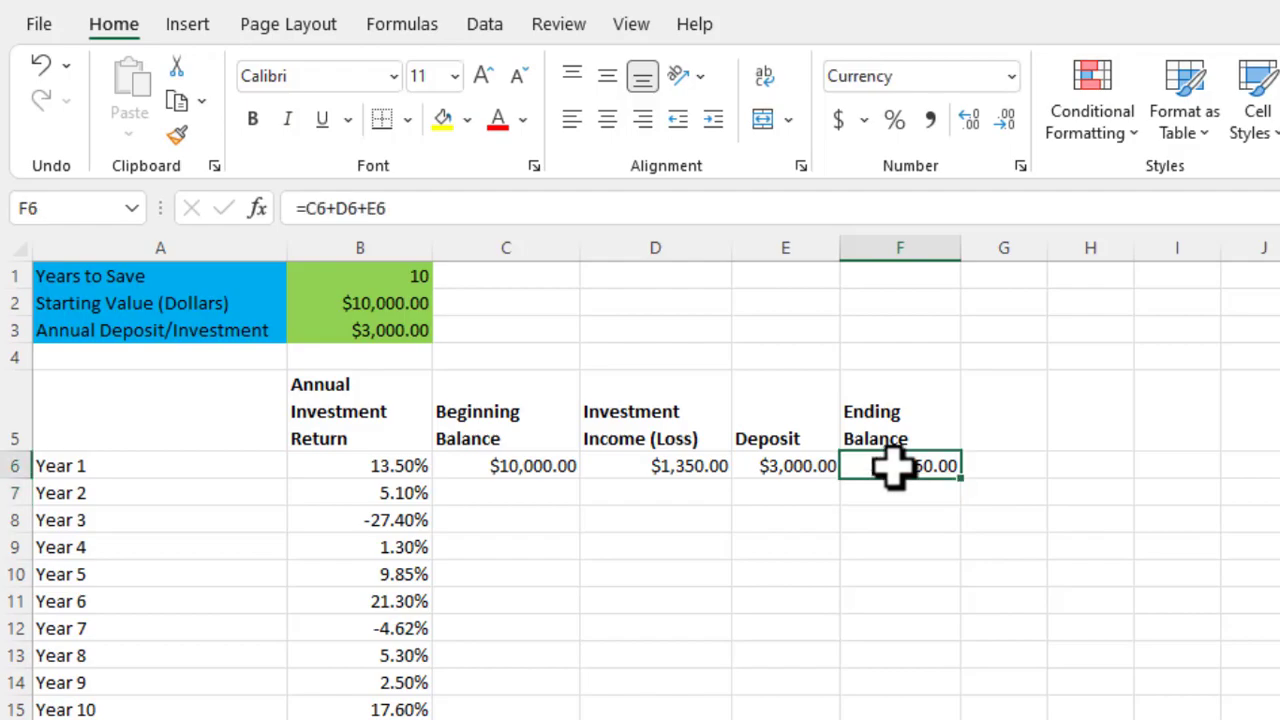
pyautogui.click(540, 490)
pyautogui.write('=')
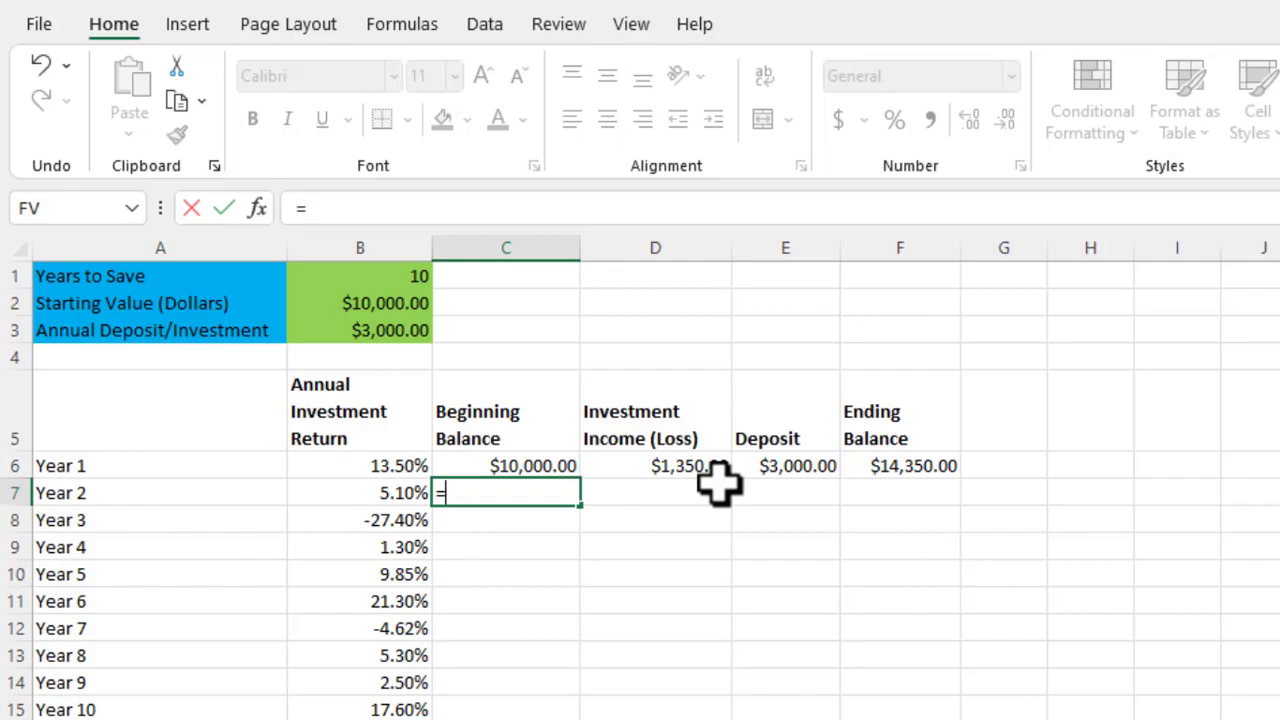
pyautogui.click(931, 467)
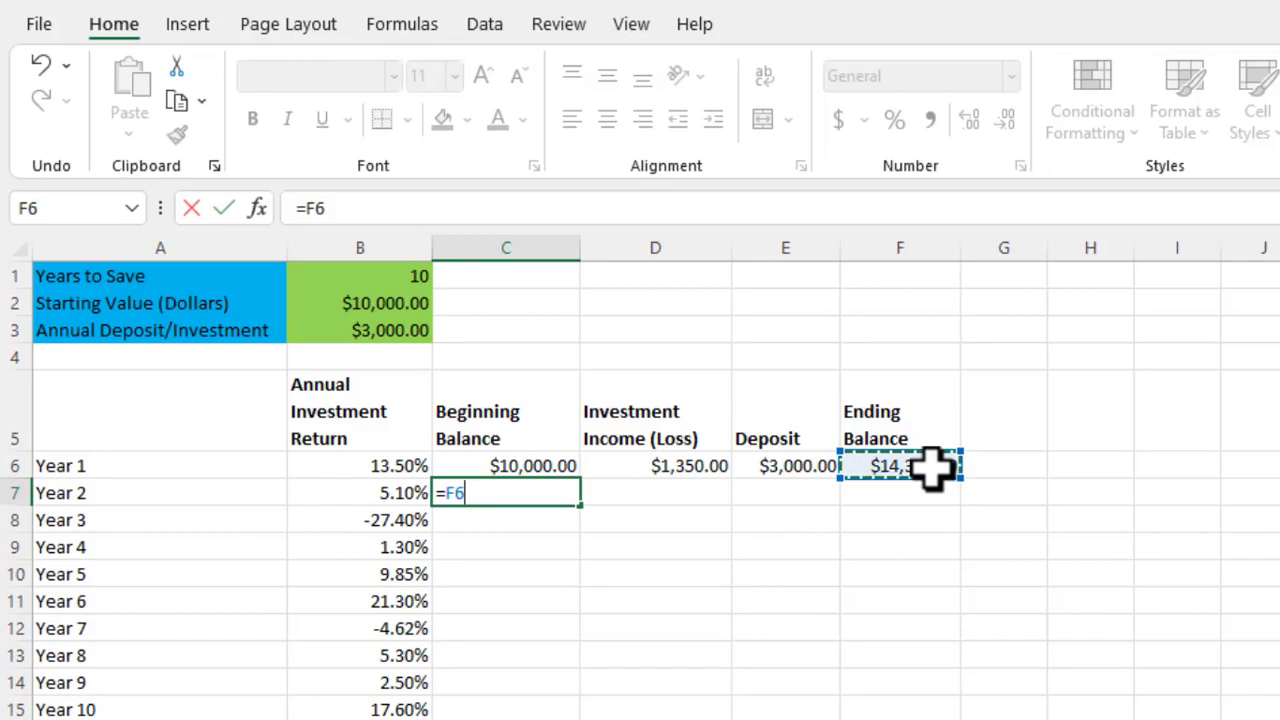
pyautogui.press('Return')
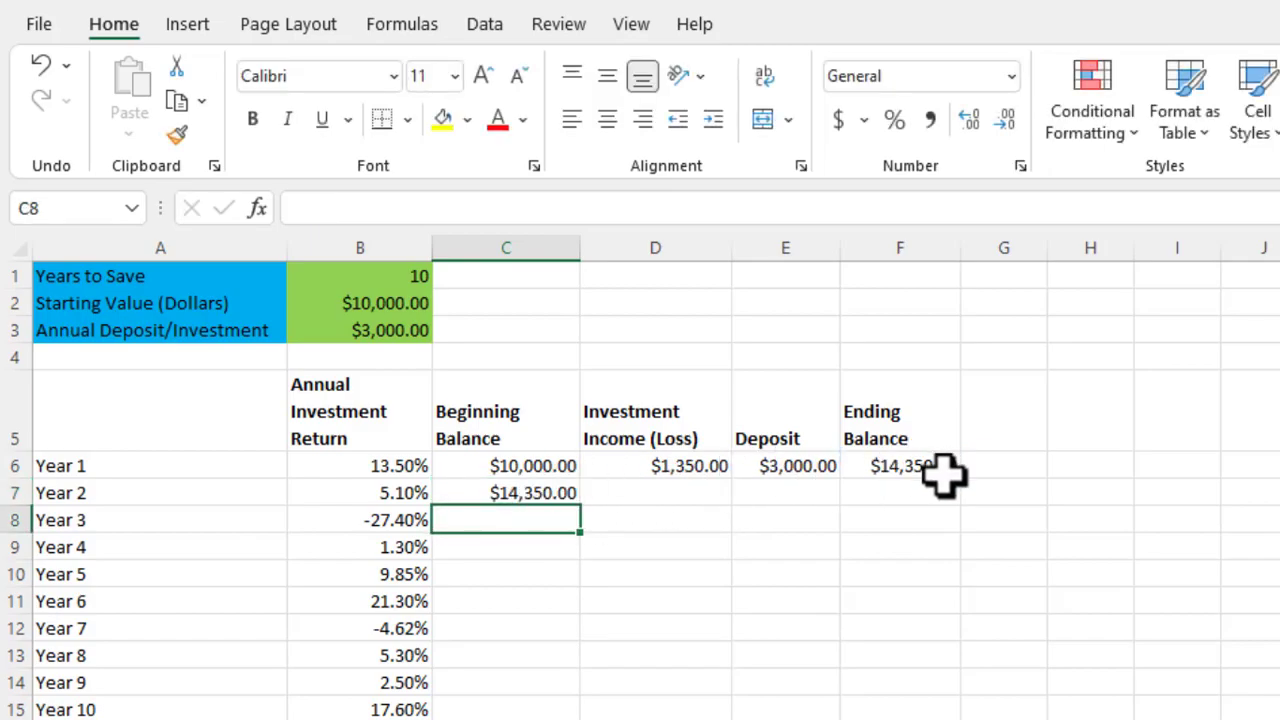
# Step: Fill the investment income formula from D6 down through Year 10 in D15 and check the copied formula in D8
pyautogui.click(665, 474)
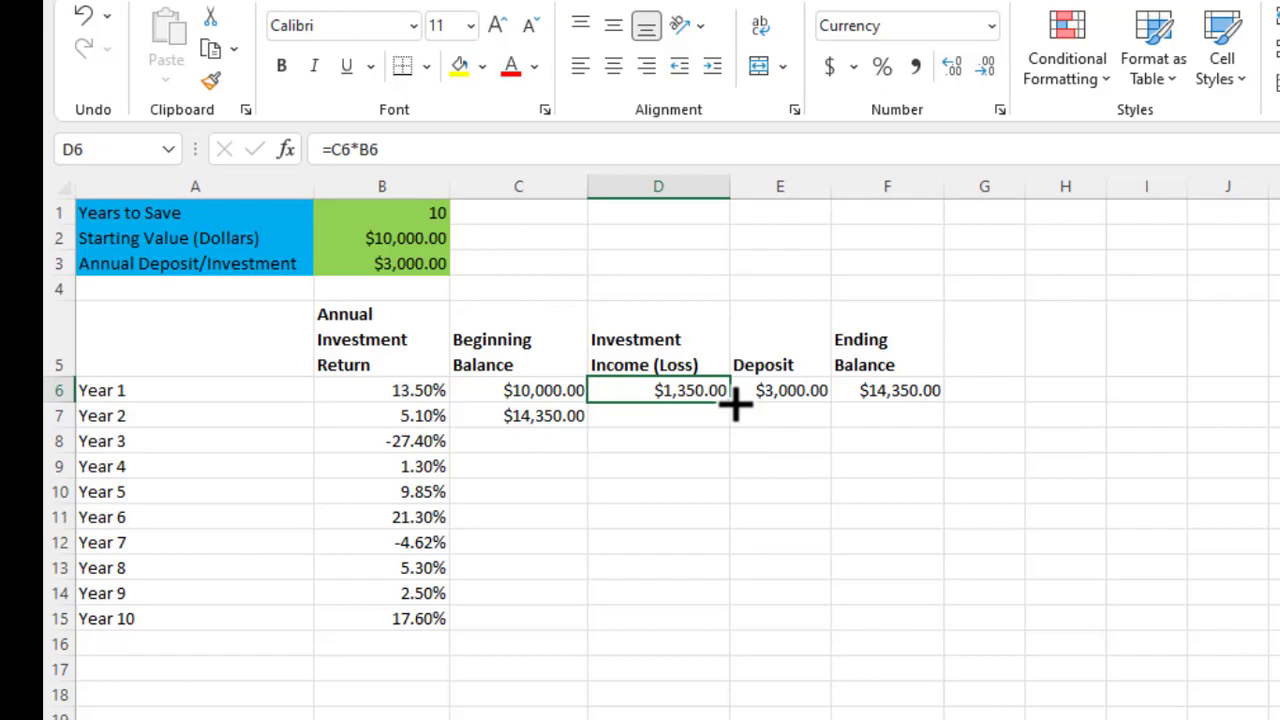
pyautogui.moveTo(735, 402); pyautogui.dragTo(731, 643)
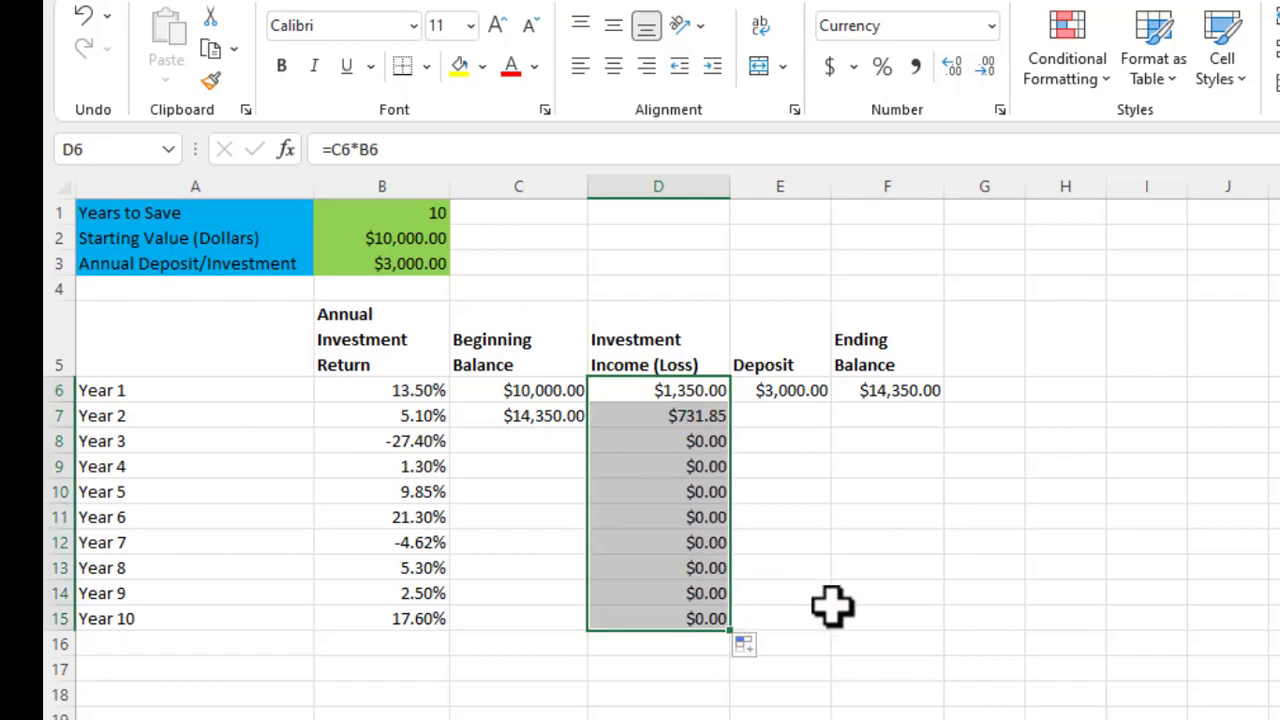
pyautogui.click(709, 447)
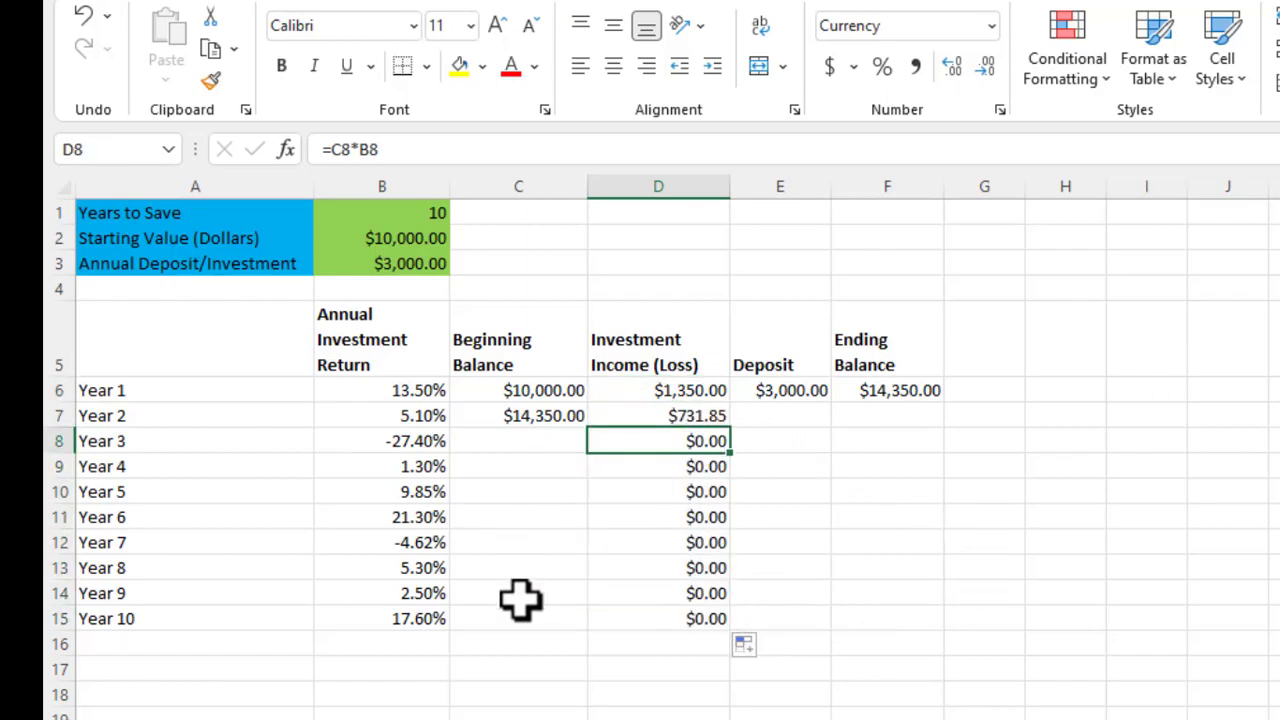
# Step: Try to fill the deposit formula from E6 down through E15 with its relative reference to B3, and undo the fill
pyautogui.click(786, 413)
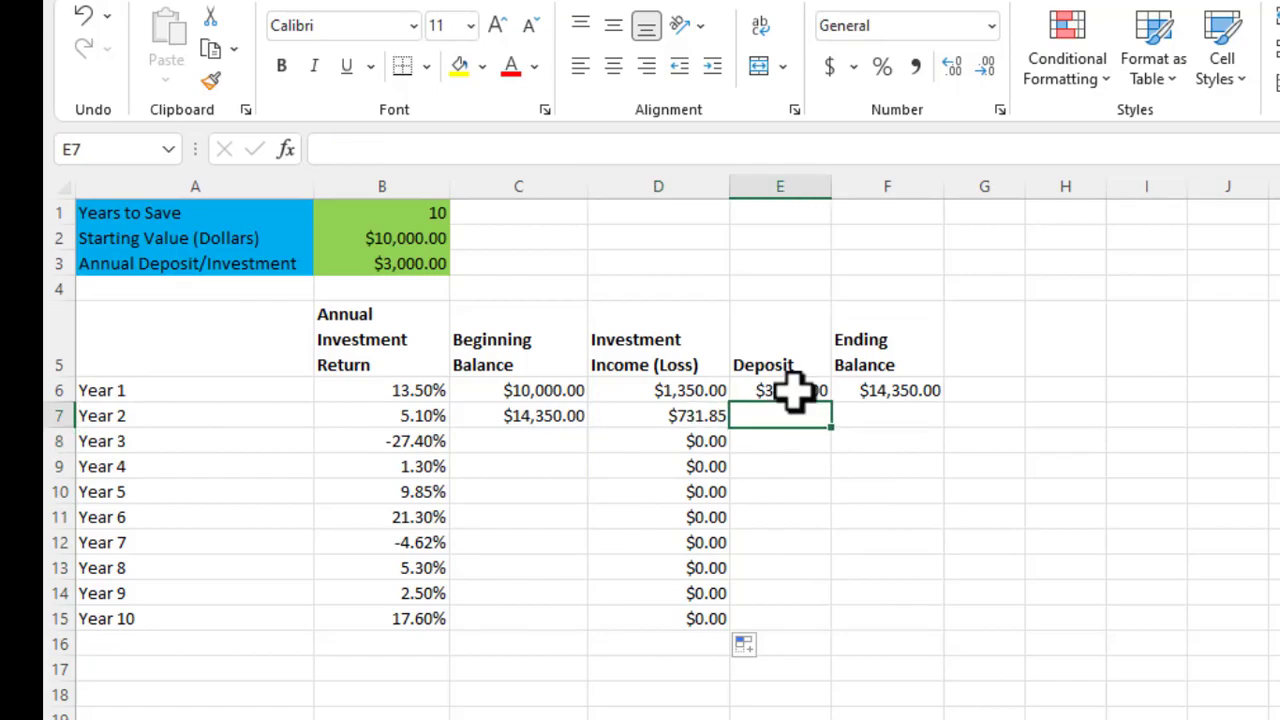
pyautogui.click(793, 393)
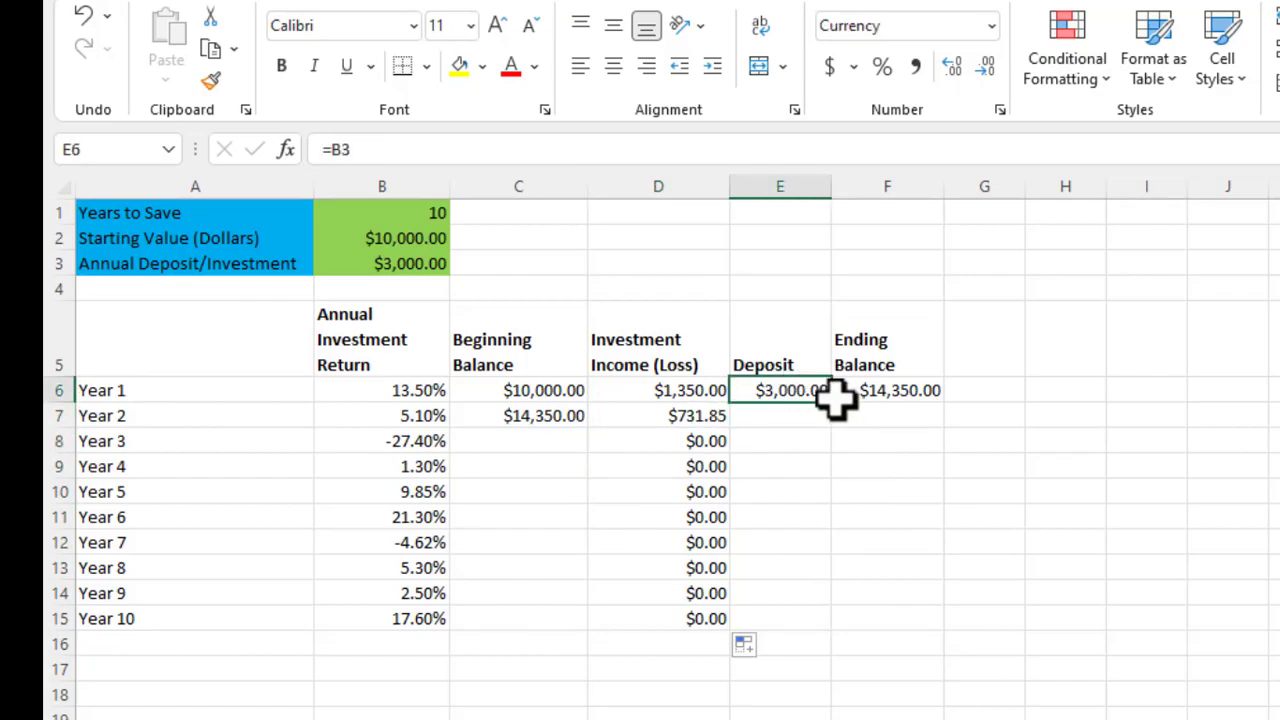
pyautogui.moveTo(830, 402); pyautogui.dragTo(823, 629)
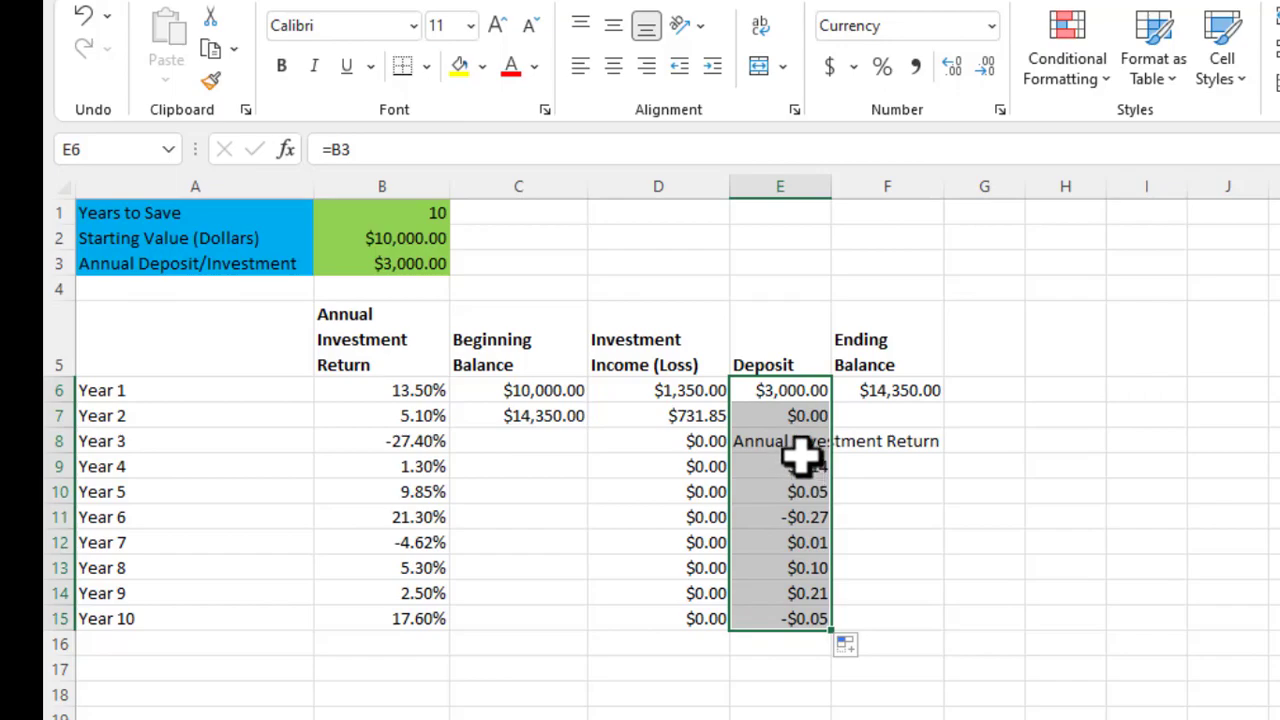
pyautogui.click(805, 418)
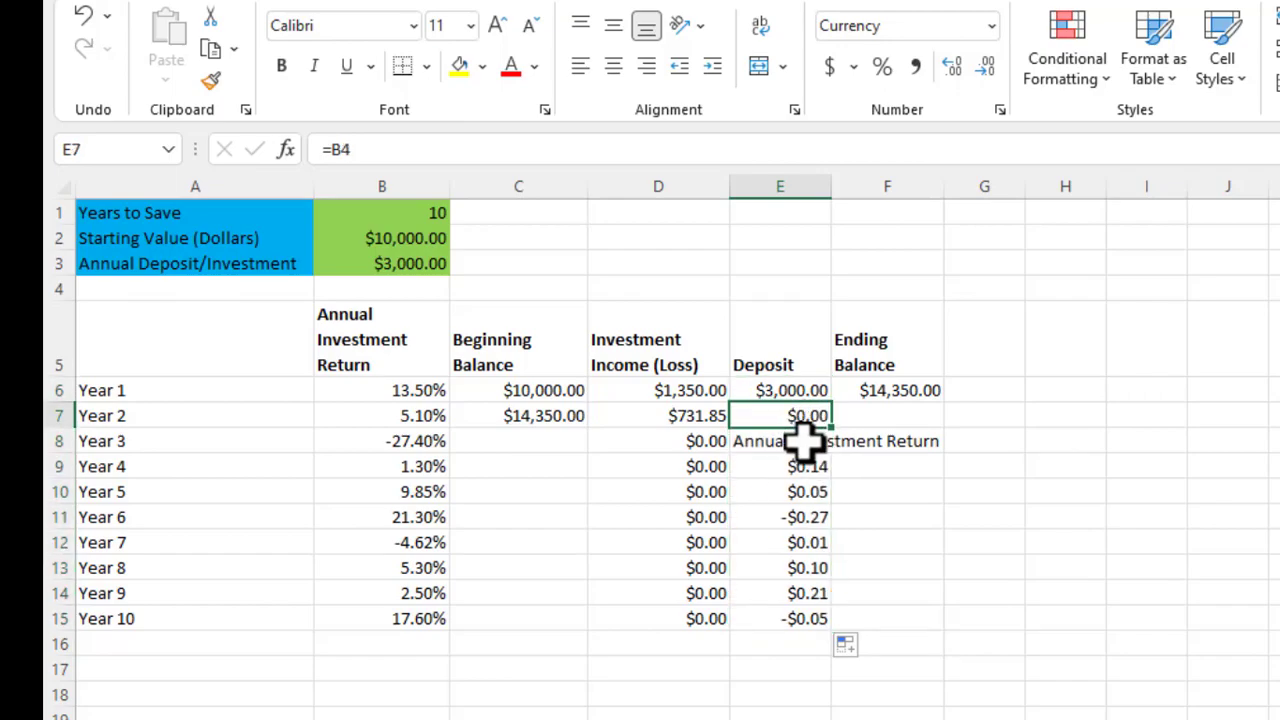
pyautogui.click(805, 440)
pyautogui.click(805, 470)
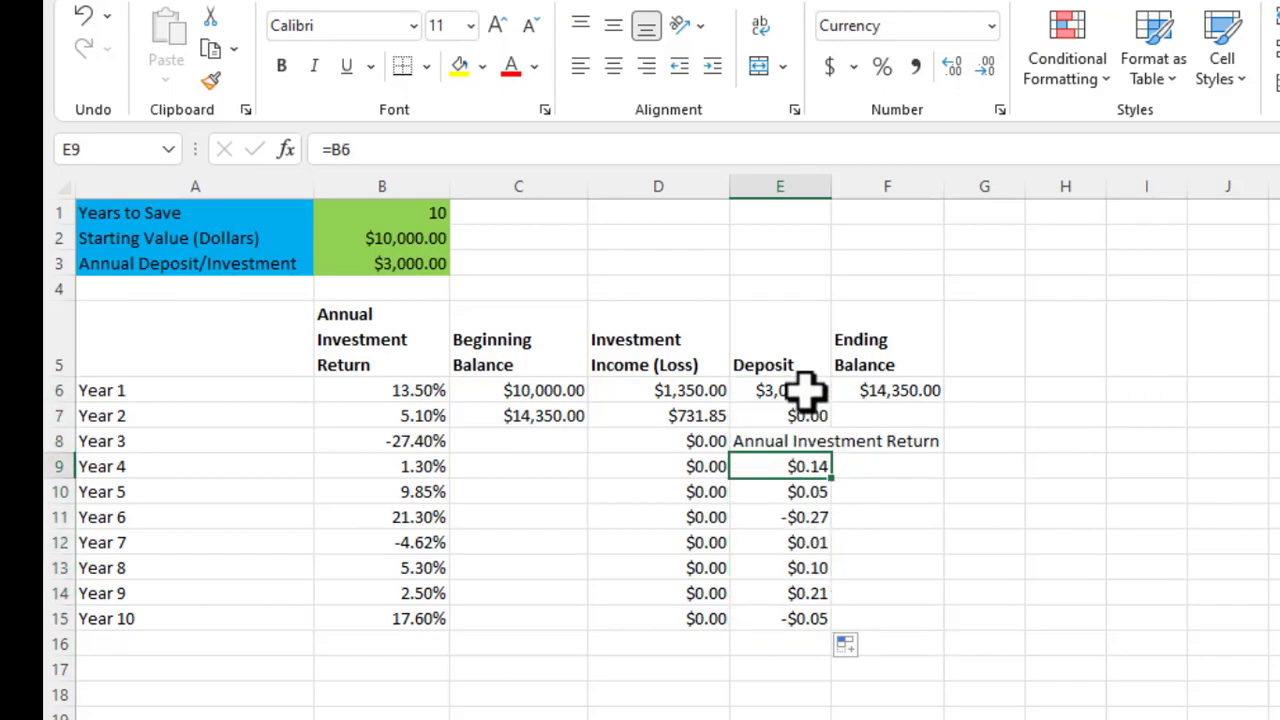
pyautogui.click(85, 16)
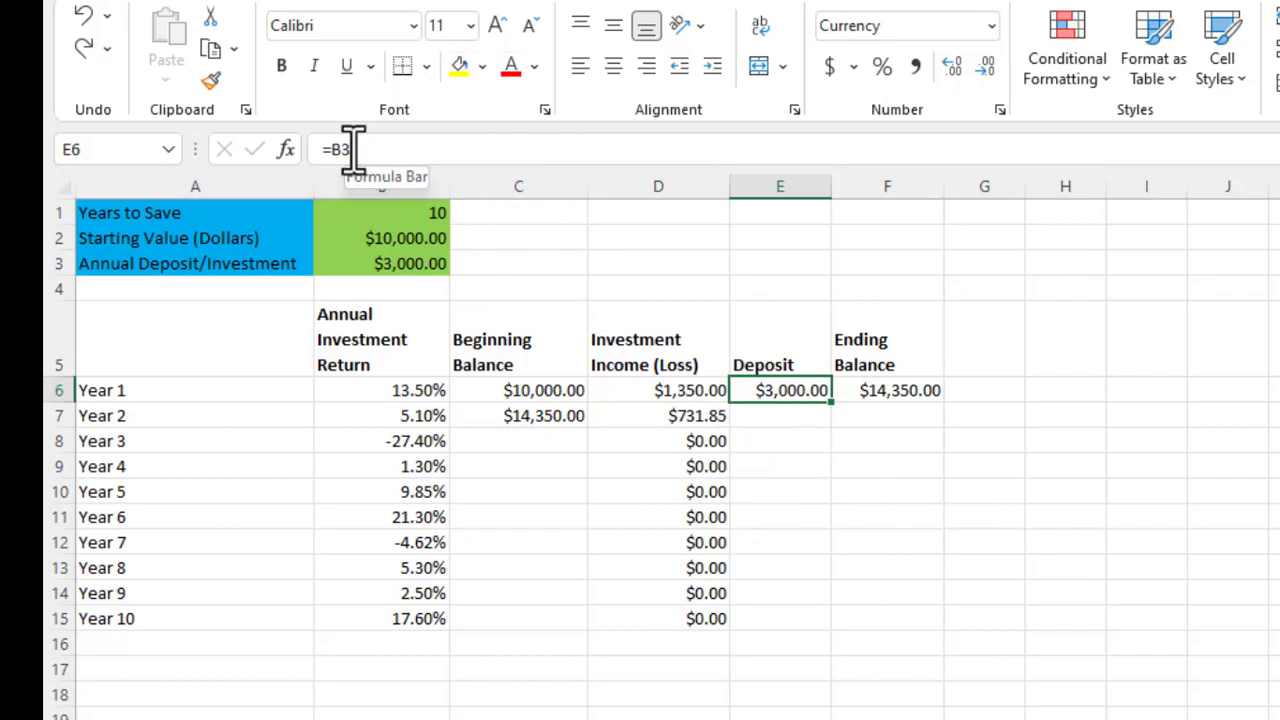
# Step: Make the Year 1 deposit formula in E6 absolute as =$B$3 and fill it down through Year 10 in E15
pyautogui.moveTo(352, 149); pyautogui.dragTo(333, 150)
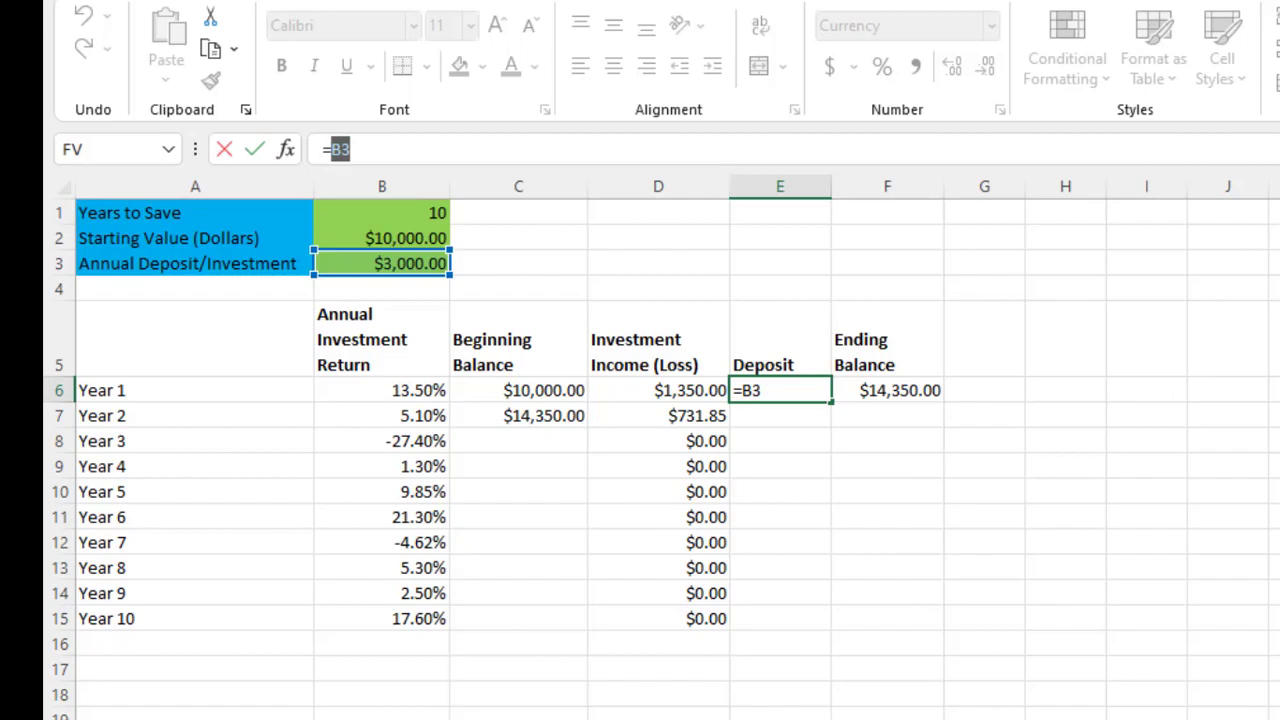
pyautogui.press('F4')
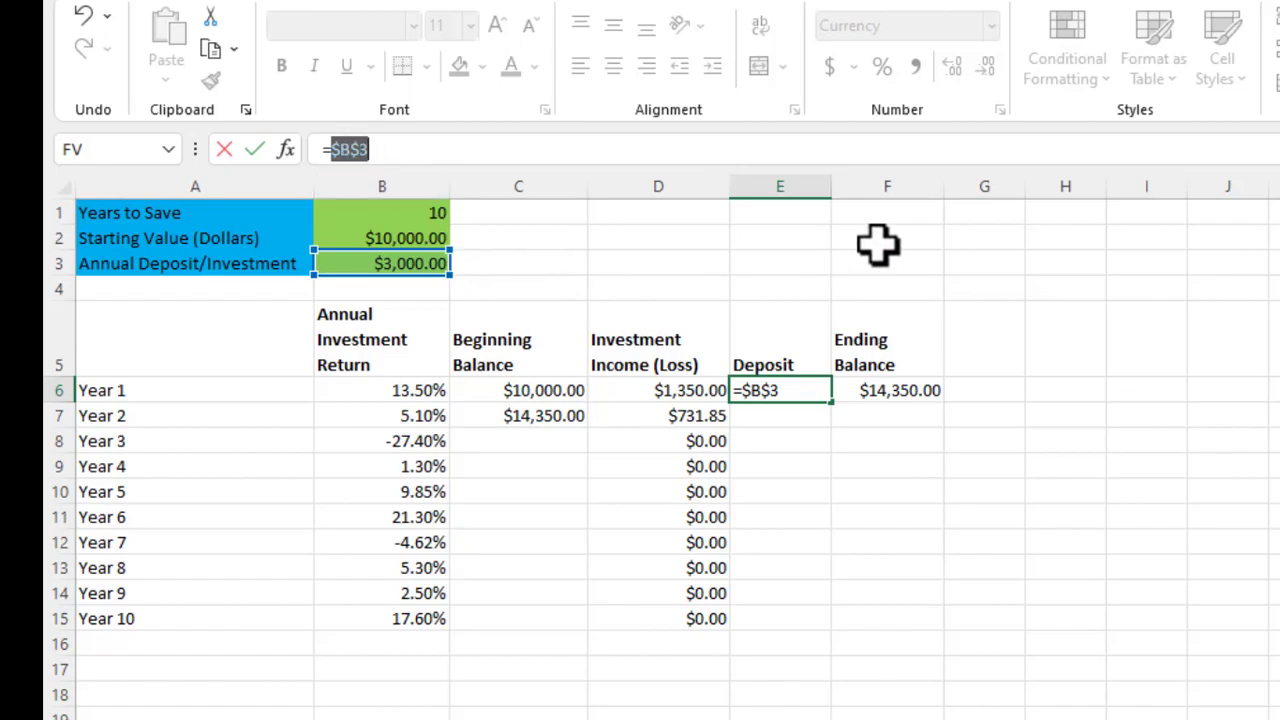
pyautogui.press('Return')
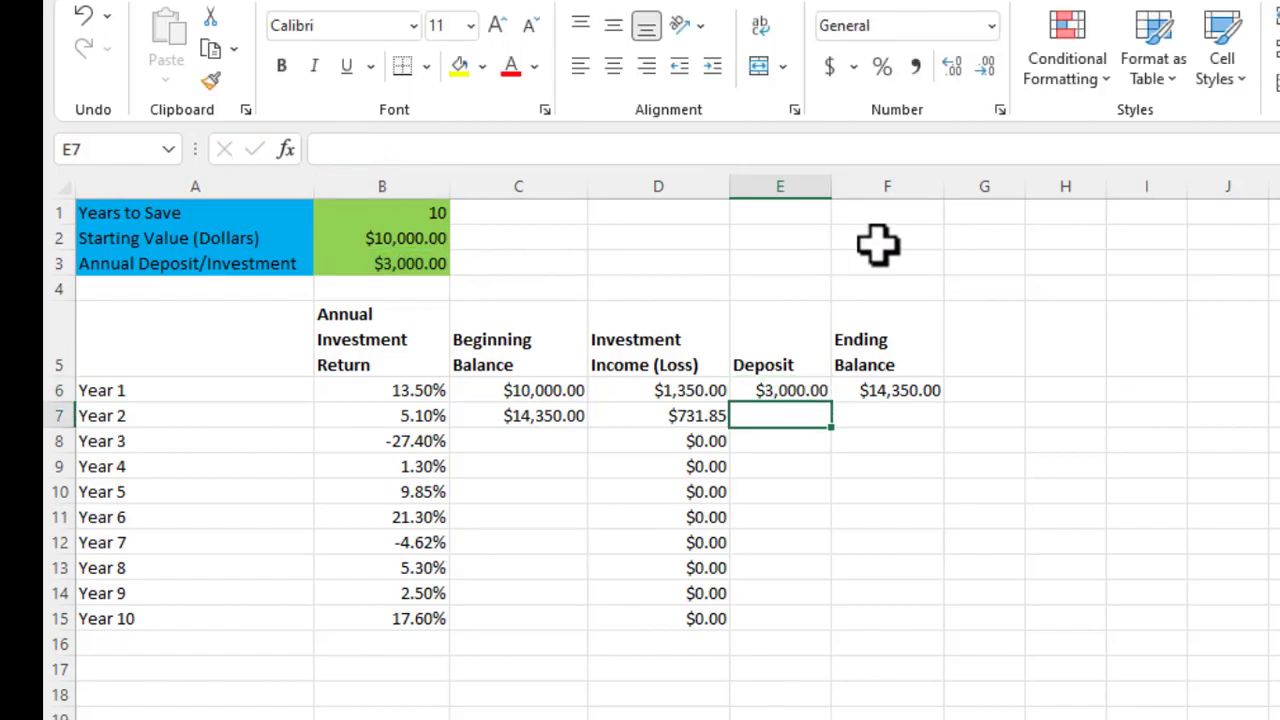
pyautogui.click(820, 394)
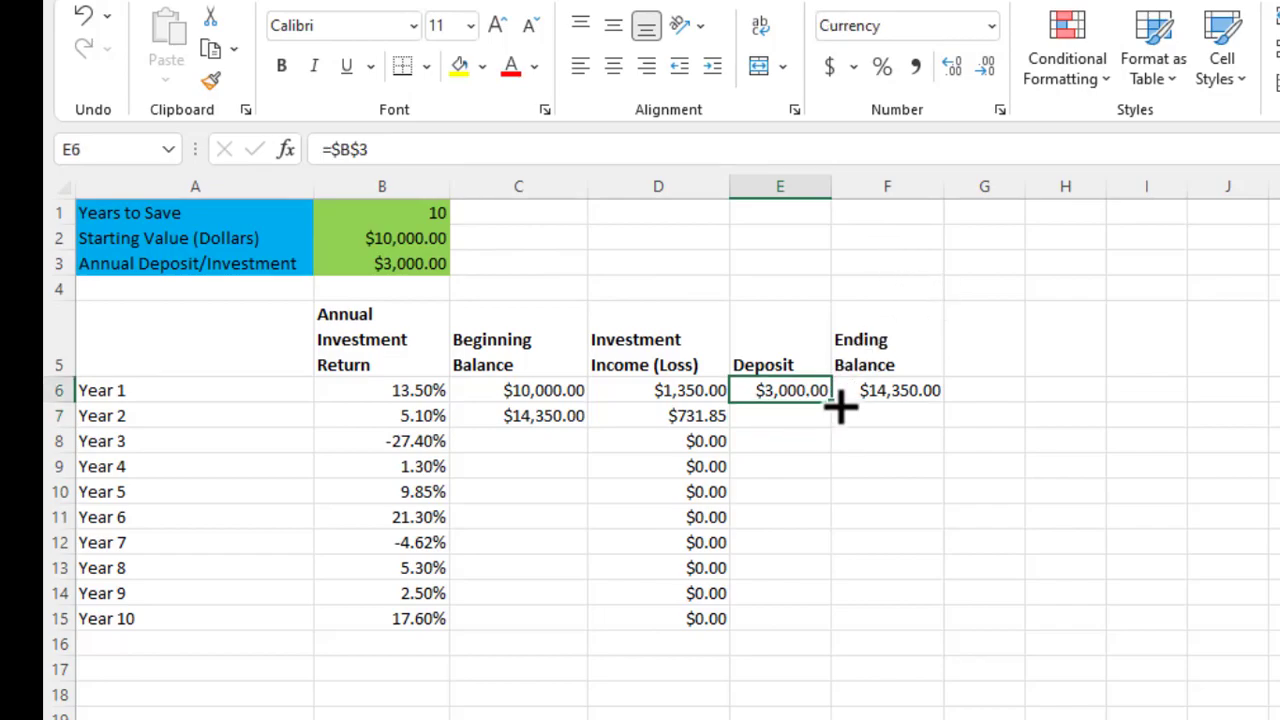
pyautogui.moveTo(837, 403); pyautogui.dragTo(850, 628)
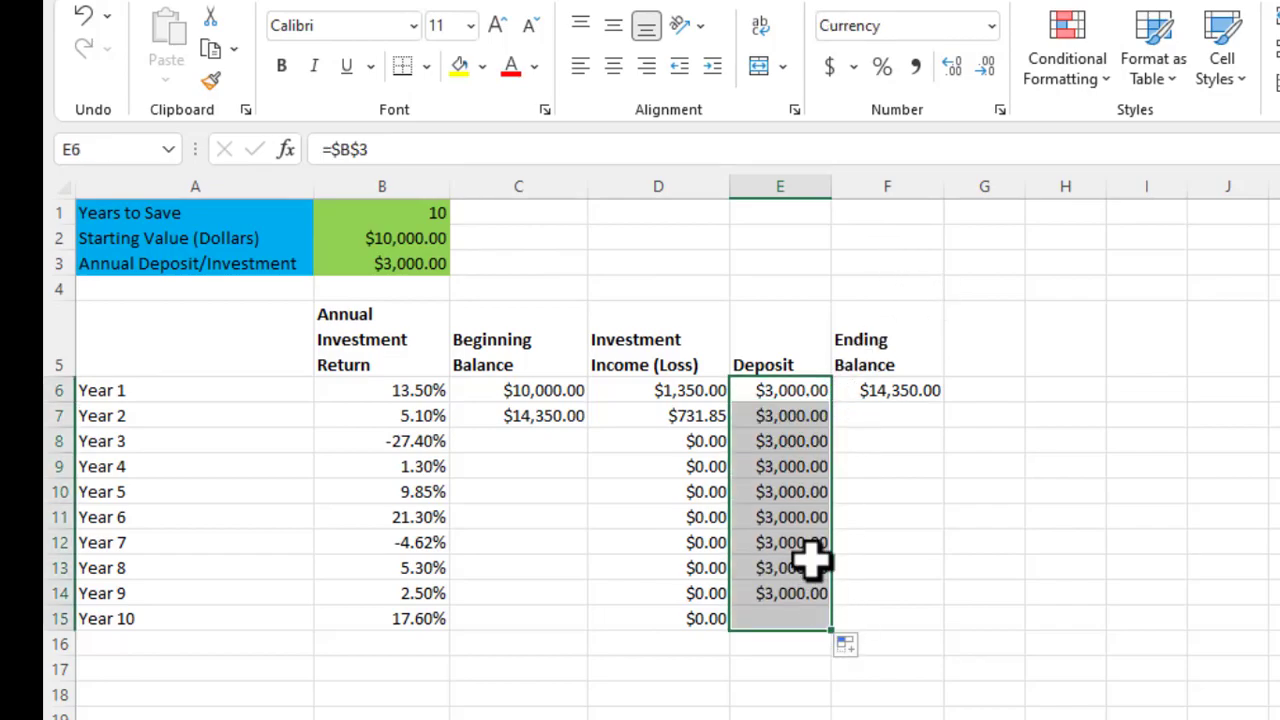
# Step: Check the copied deposit formulas in column E from Year 5 through Year 10 against the original reference in E6
pyautogui.click(793, 490)
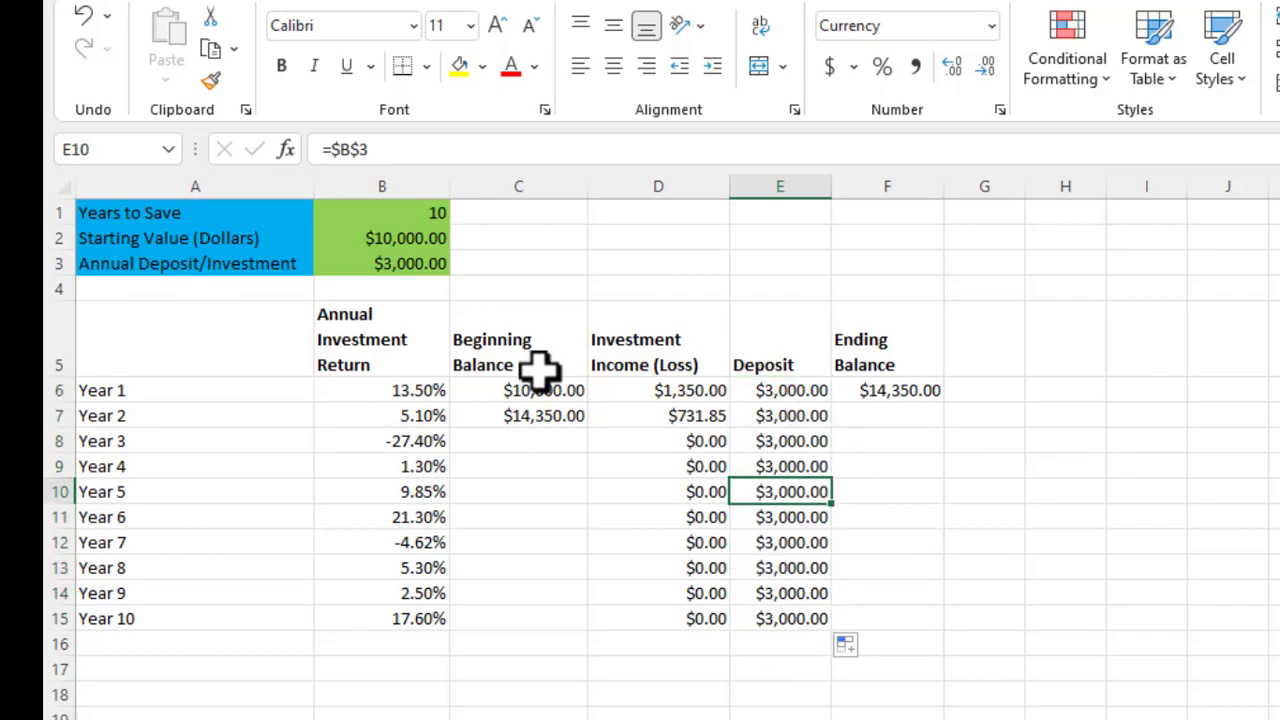
pyautogui.click(782, 520)
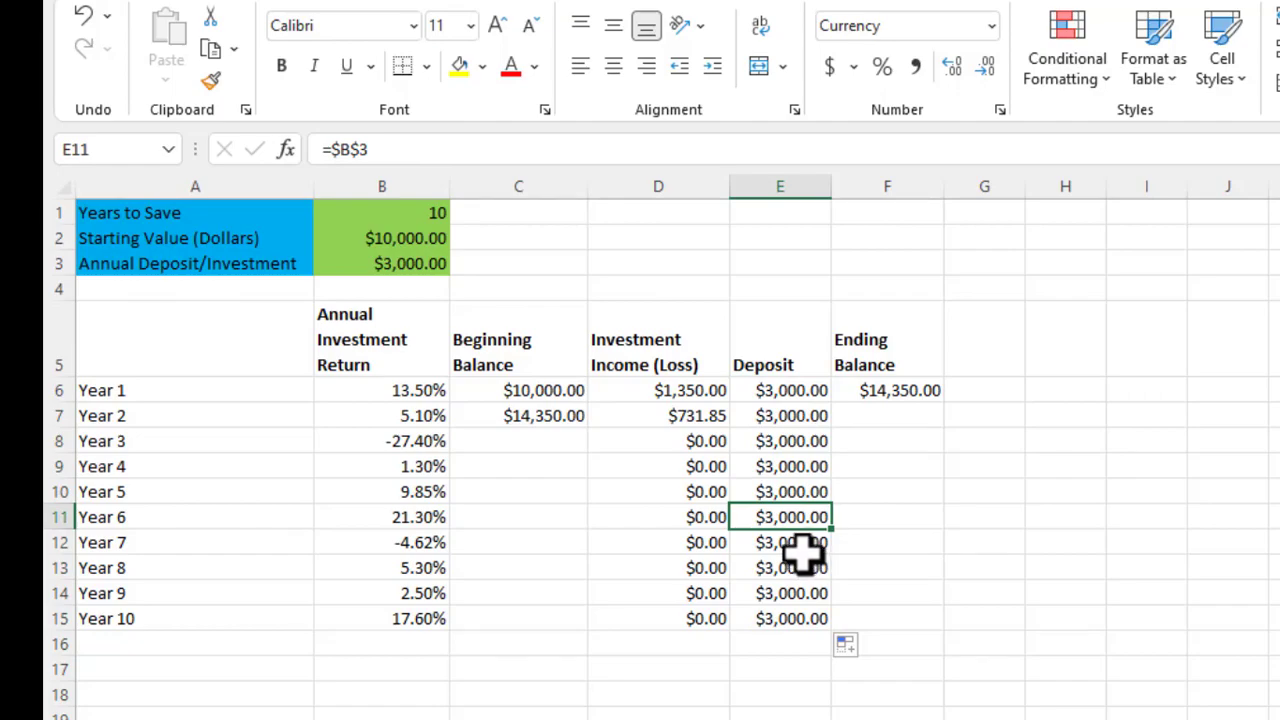
pyautogui.click(808, 548)
pyautogui.click(818, 594)
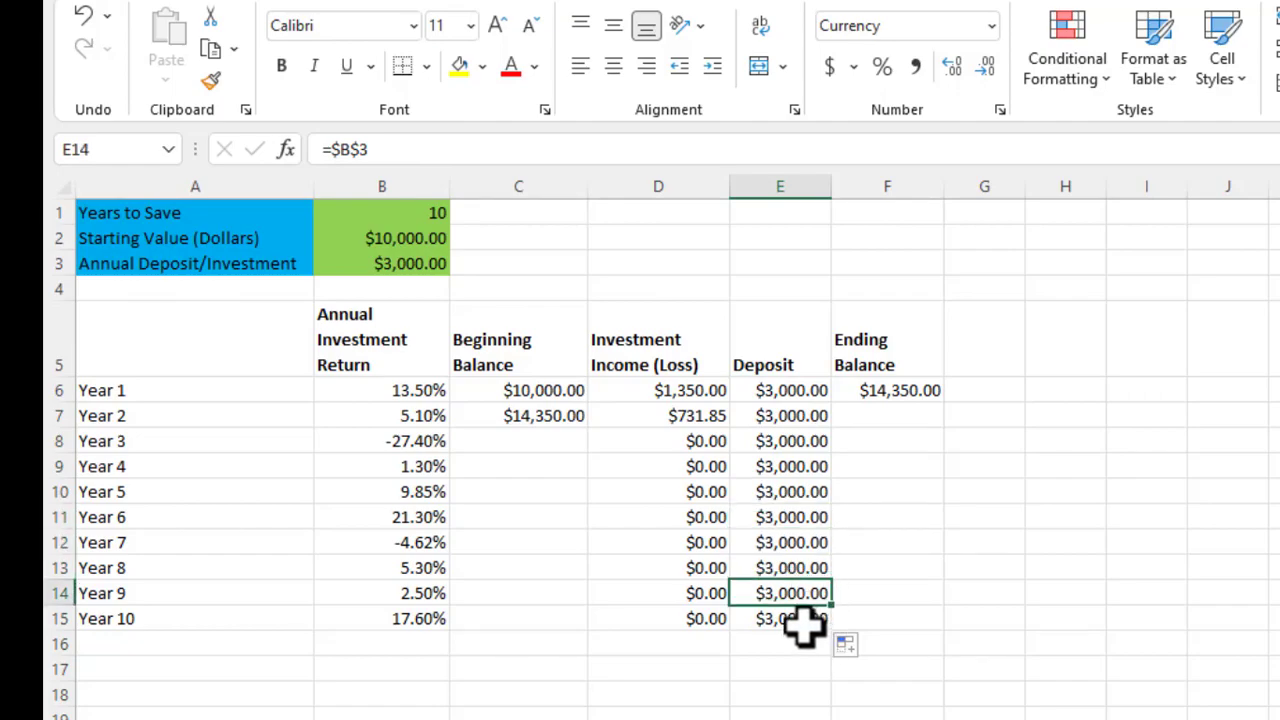
pyautogui.click(806, 620)
pyautogui.click(786, 394)
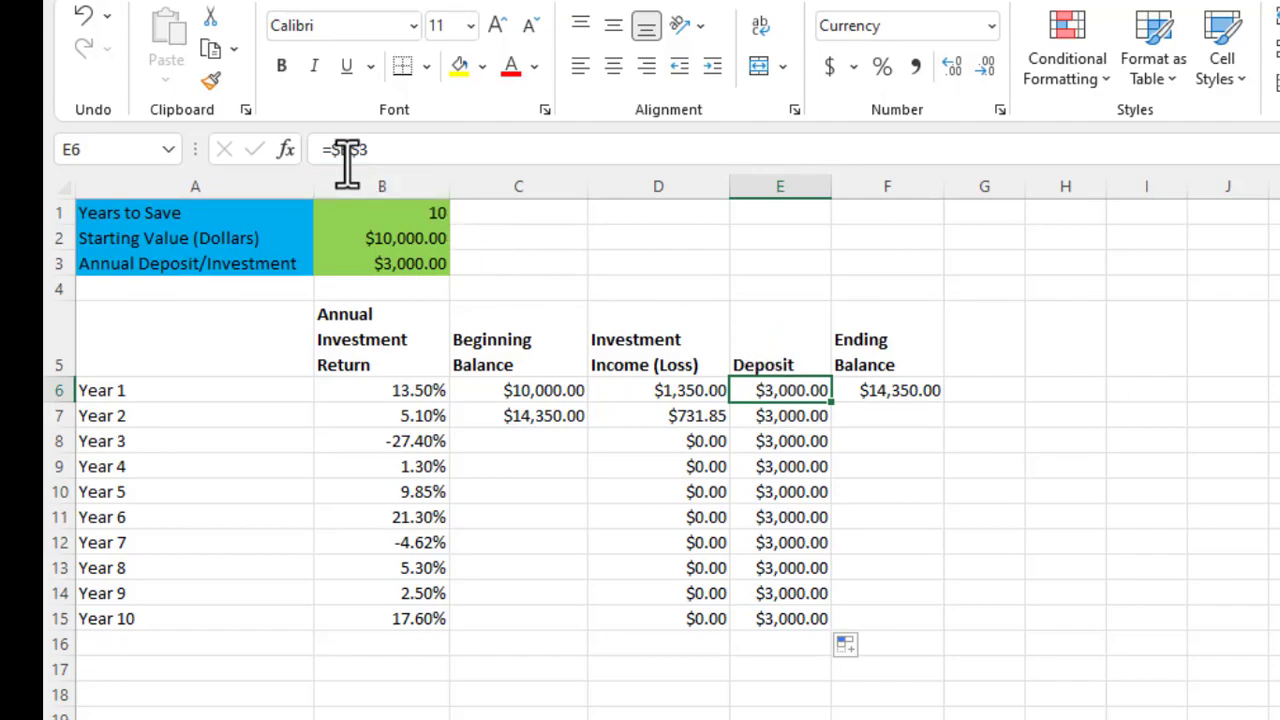
pyautogui.click(396, 150)
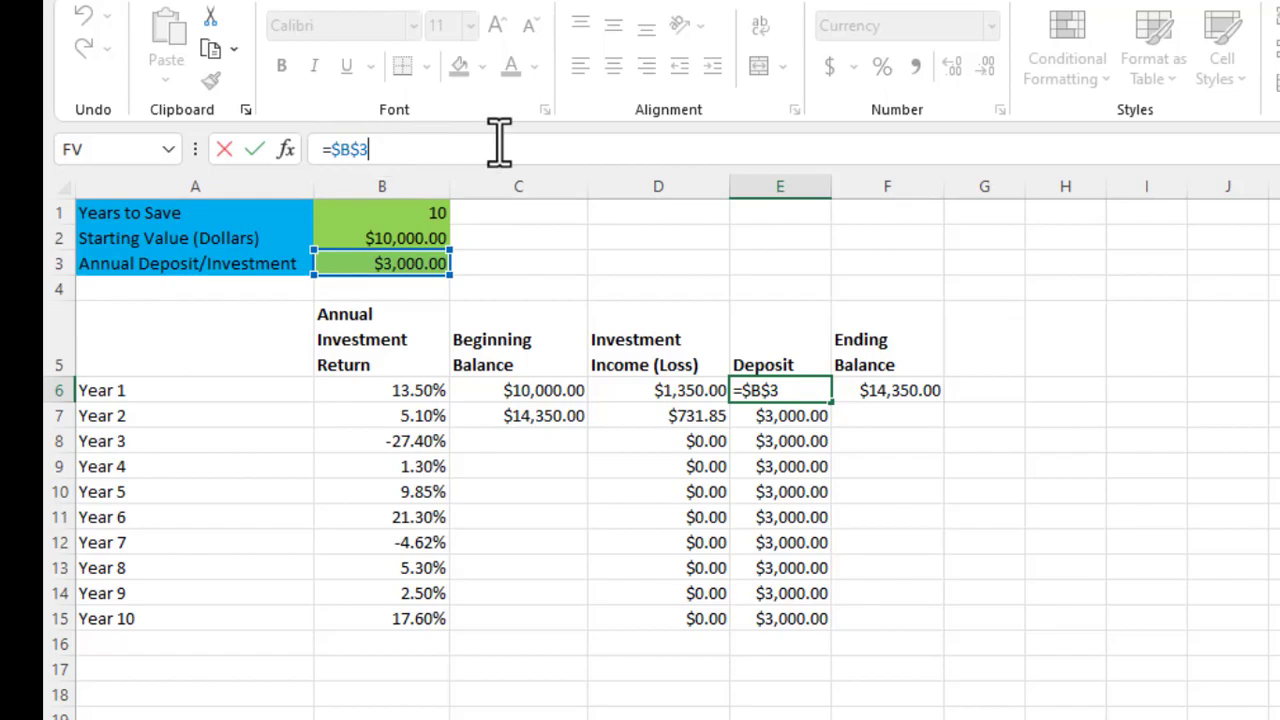
pyautogui.click(905, 617)
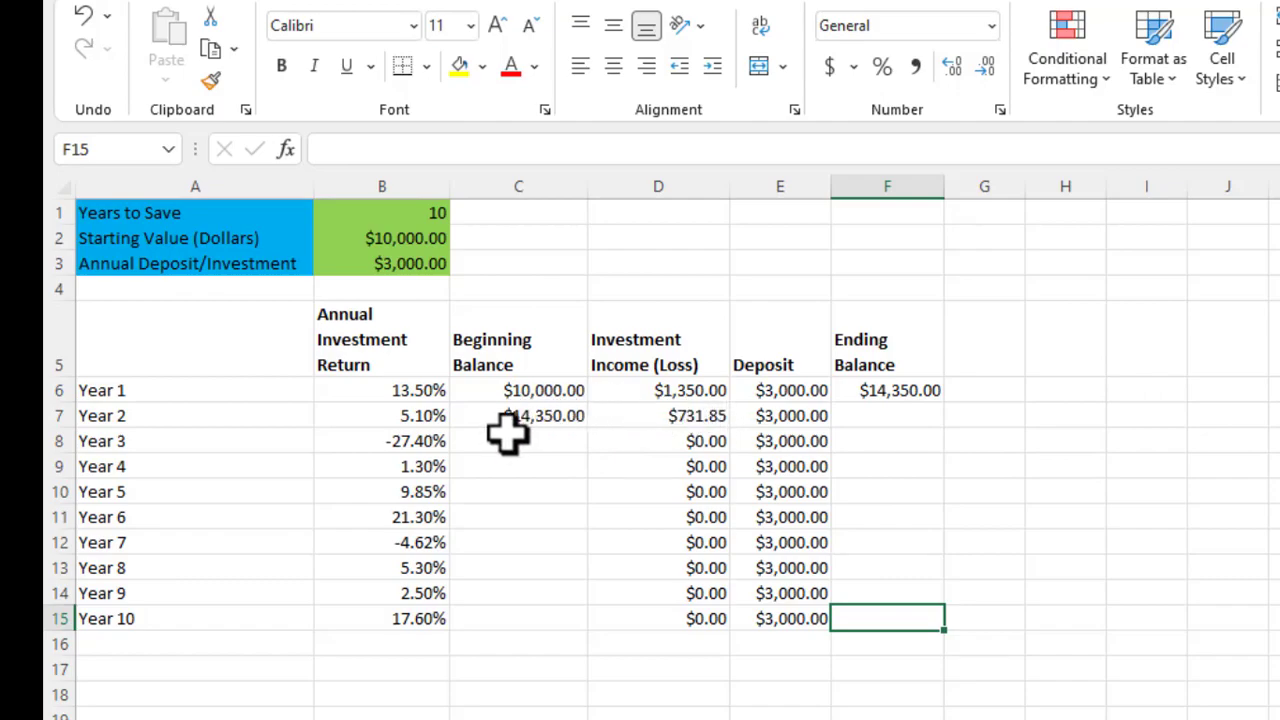
# Step: Fill the beginning balance formula from C7 down through Year 10 in C15 and check the copied formula in C8
pyautogui.click(548, 417)
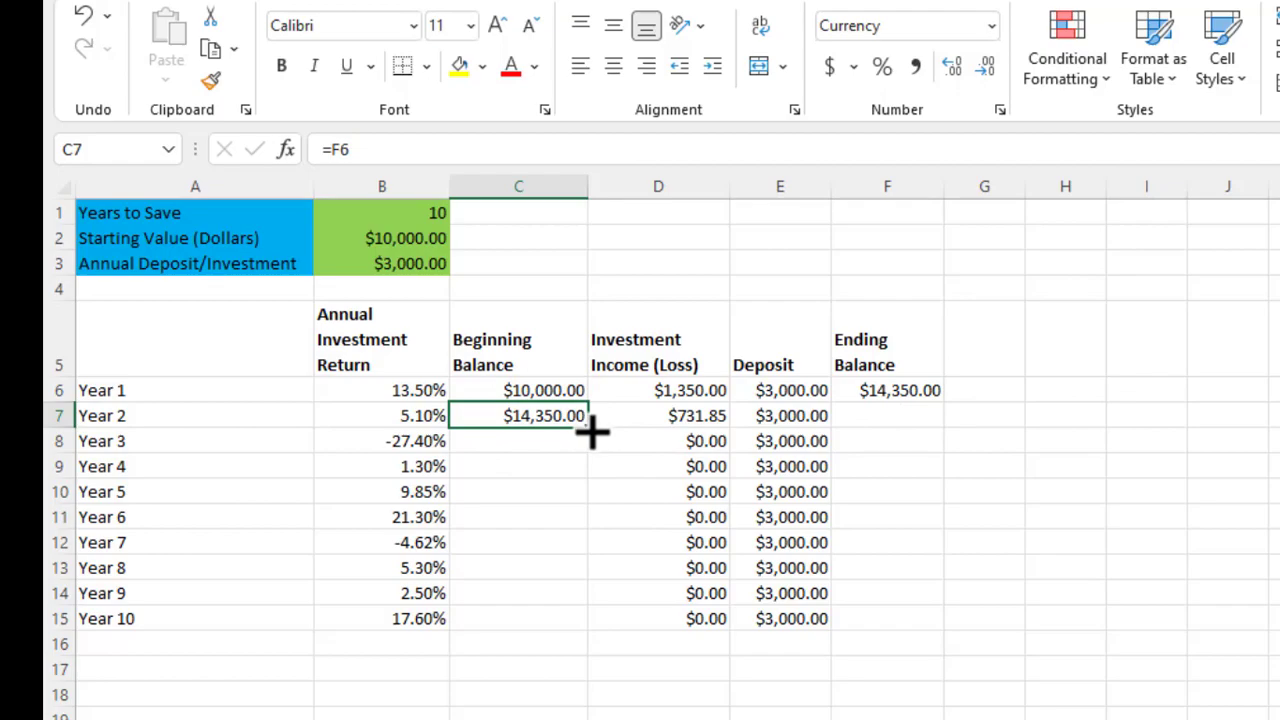
pyautogui.moveTo(590, 426); pyautogui.dragTo(565, 625)
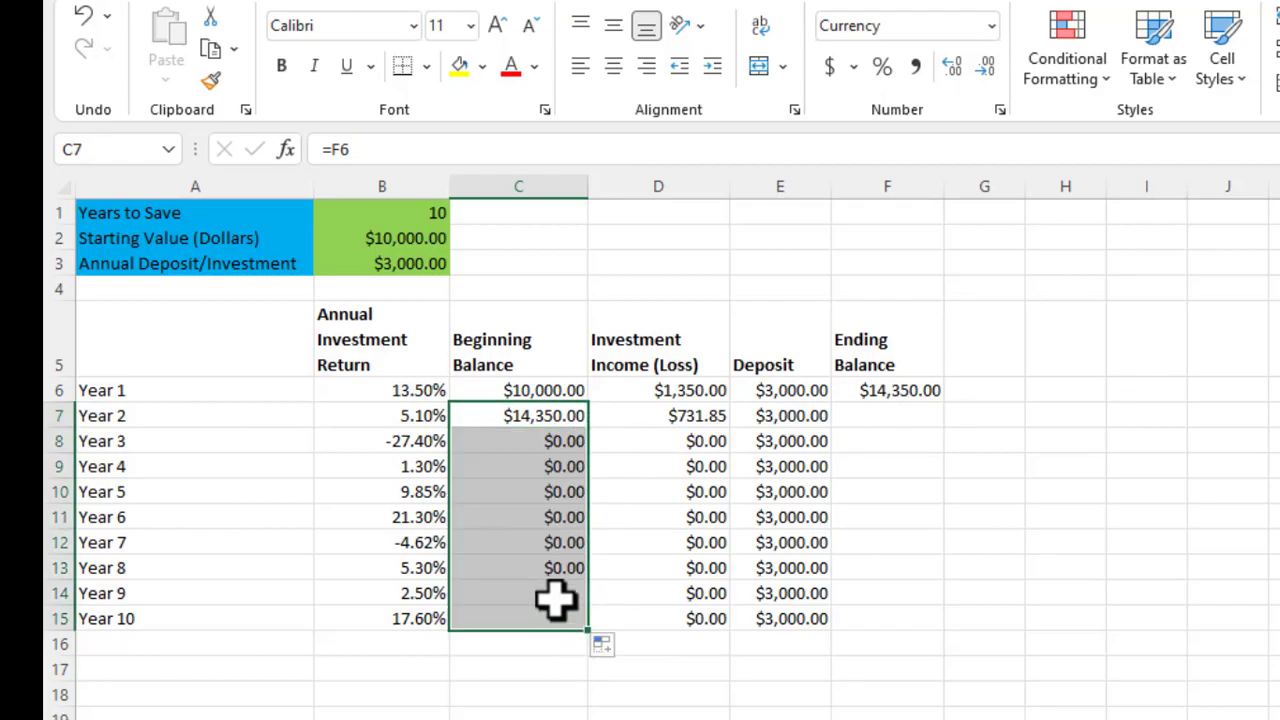
pyautogui.click(542, 442)
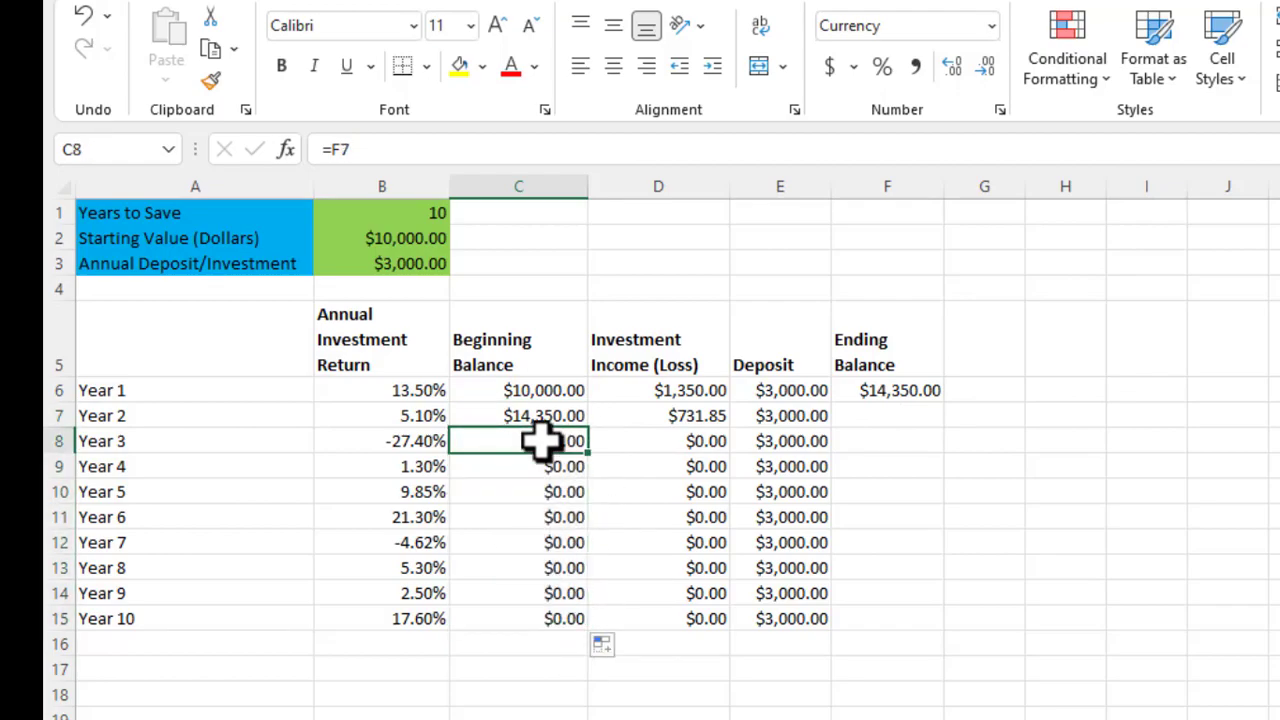
# Step: Fill the ending balance formula =C6+D6+E6 from F6 down through Year 10 in F15
pyautogui.click(928, 390)
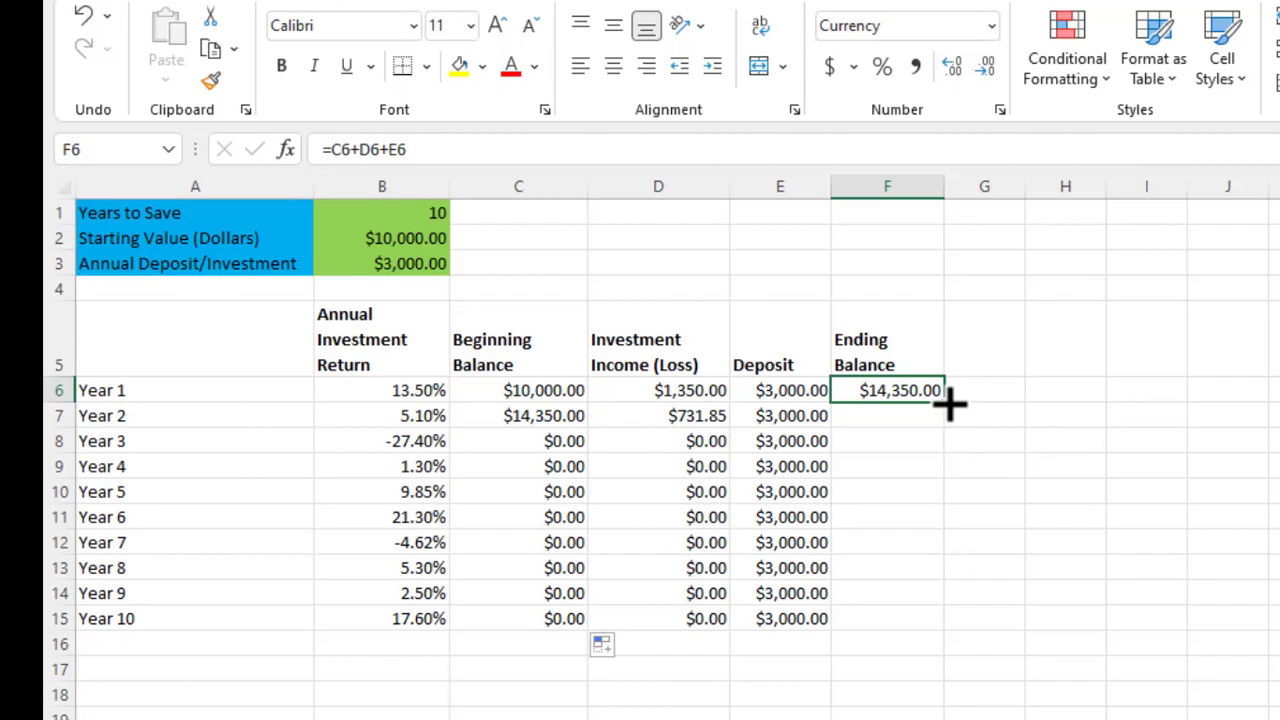
pyautogui.doubleClick(946, 400)
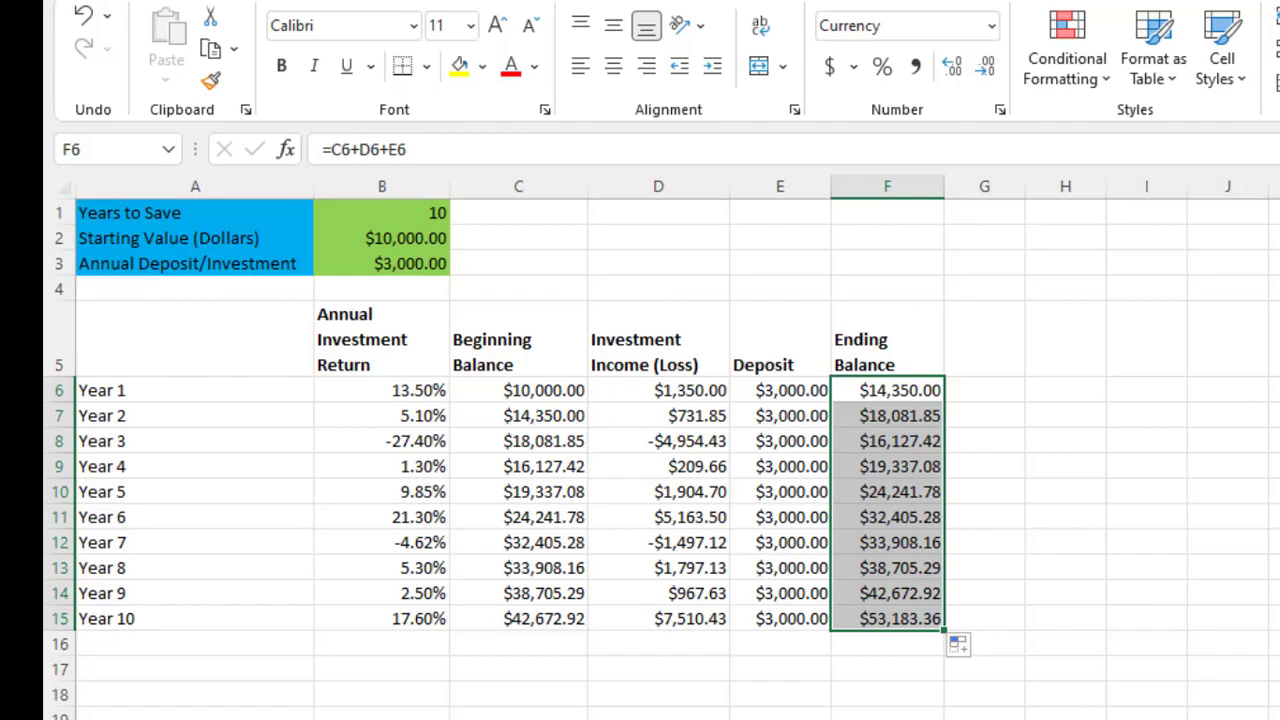
pyautogui.click(1082, 391)
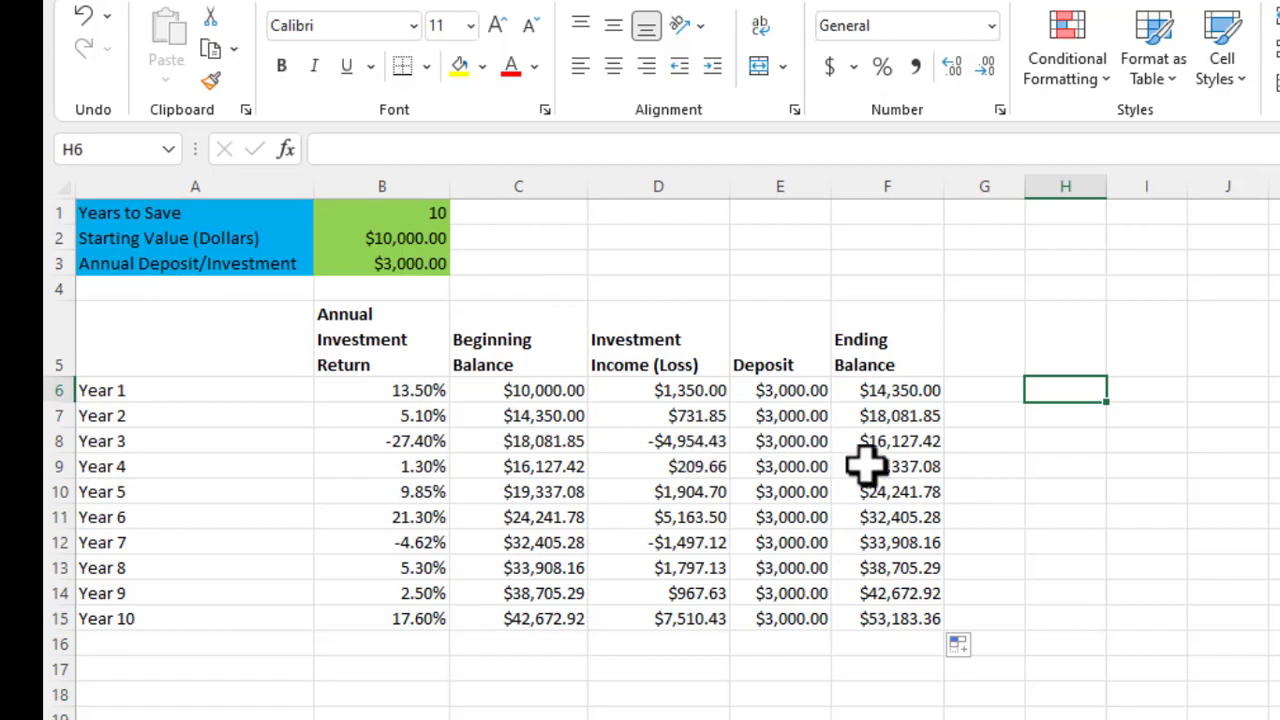
pyautogui.click(1150, 540)
# Step: Format the investment income cells D6:D15 as Currency with negative numbers in red parentheses, and check the loss years in D8 and D12
pyautogui.moveTo(691, 390); pyautogui.dragTo(668, 614)
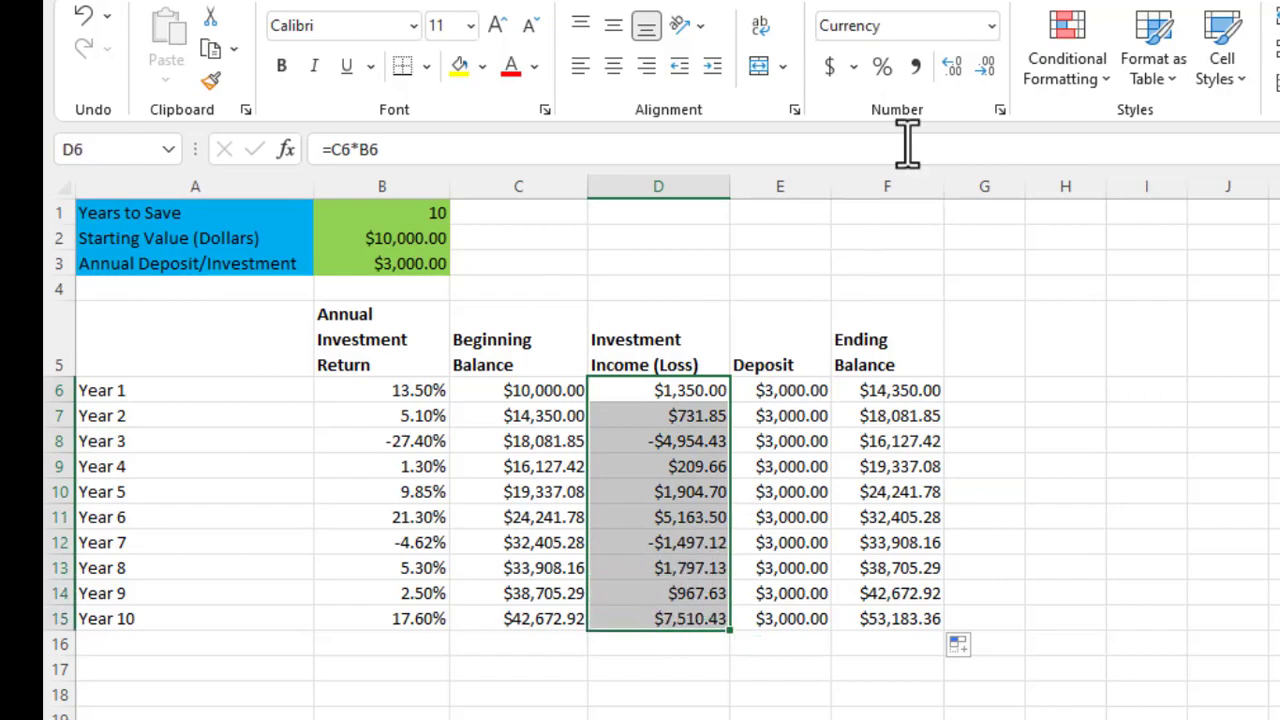
pyautogui.click(999, 110)
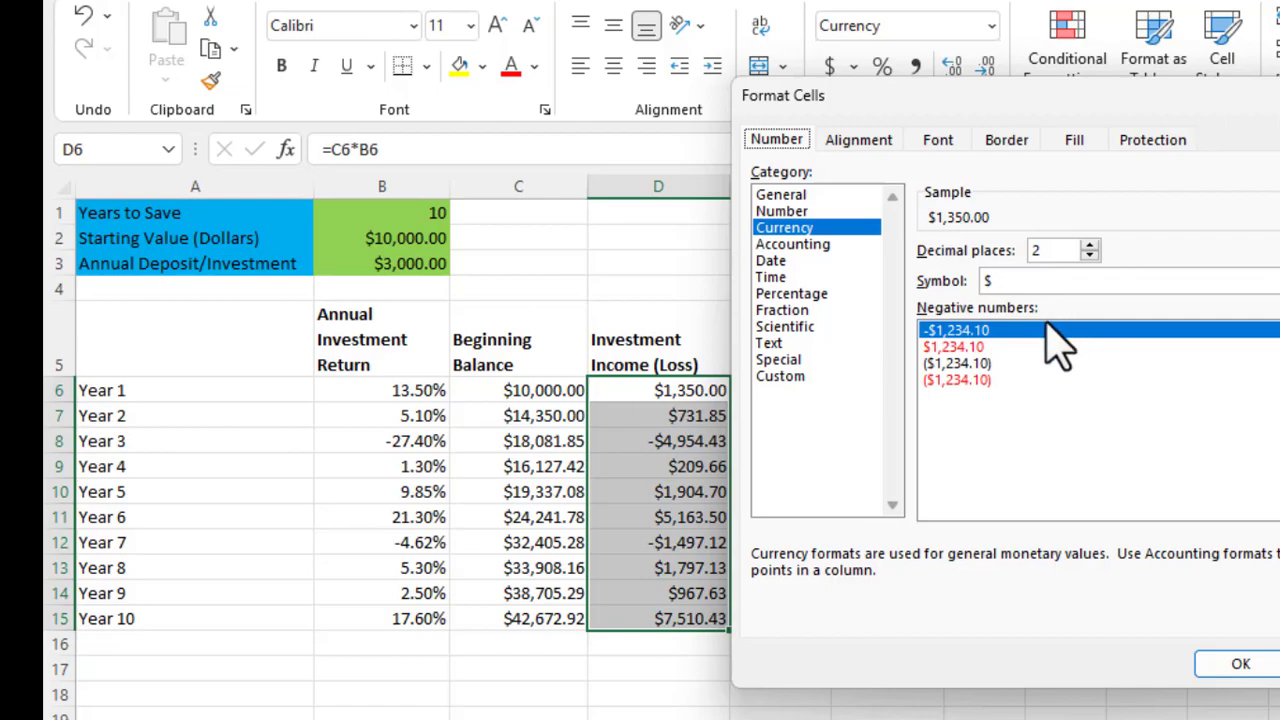
pyautogui.click(958, 381)
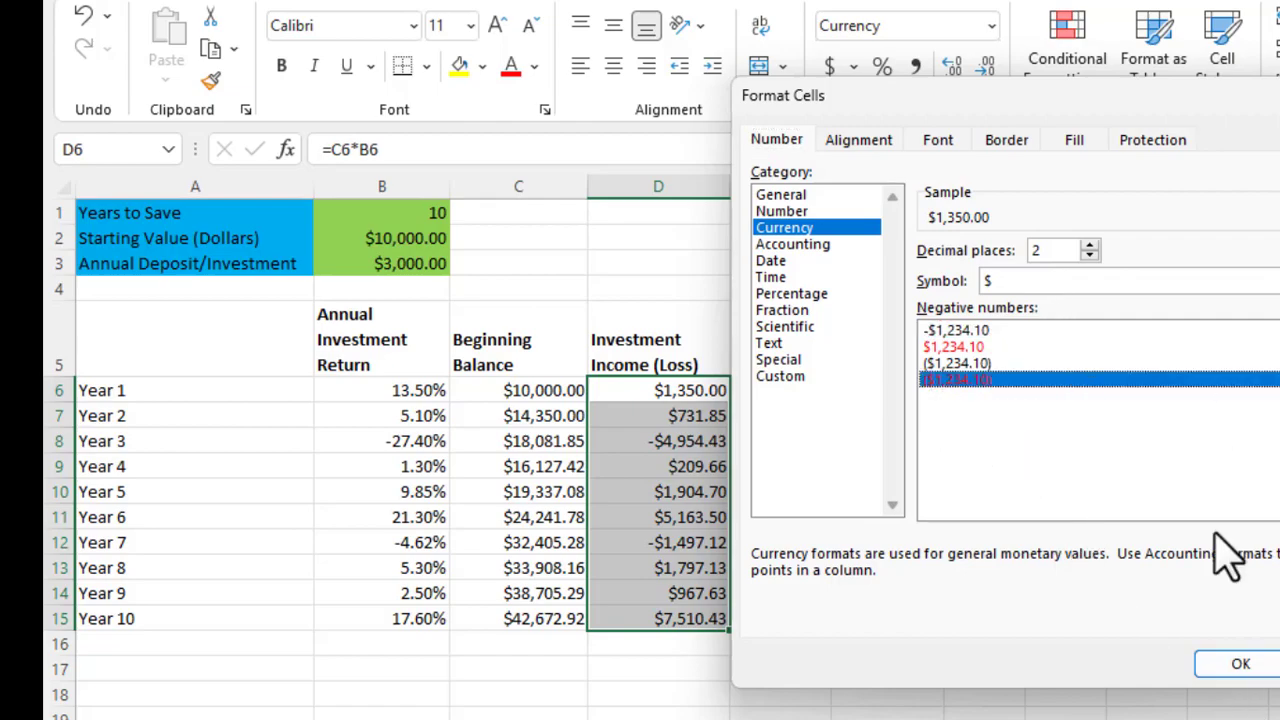
pyautogui.click(1240, 664)
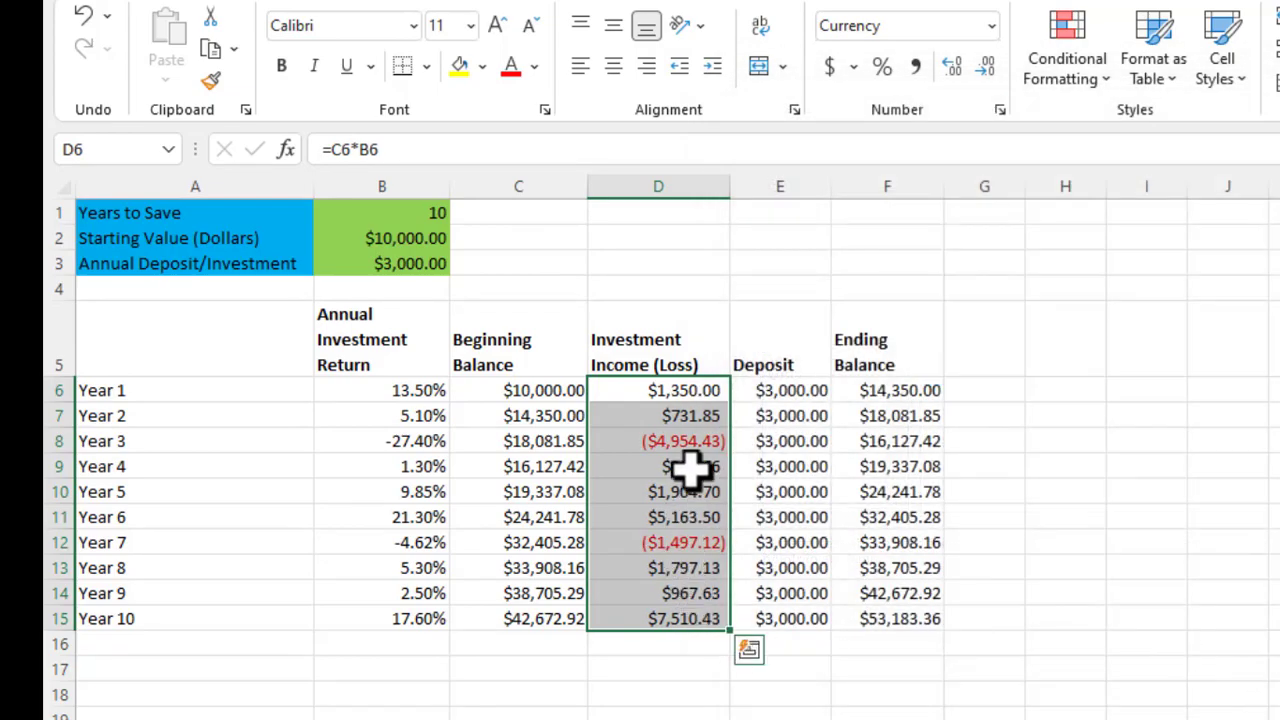
pyautogui.click(1272, 491)
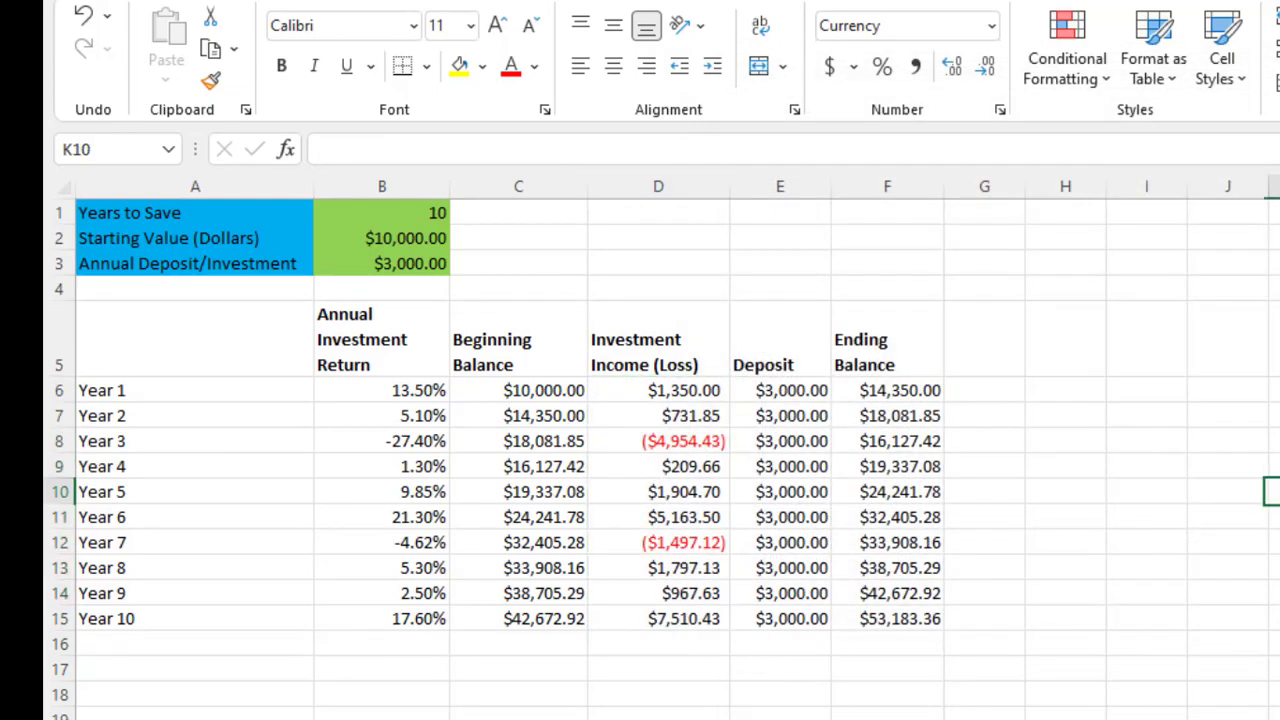
pyautogui.click(714, 443)
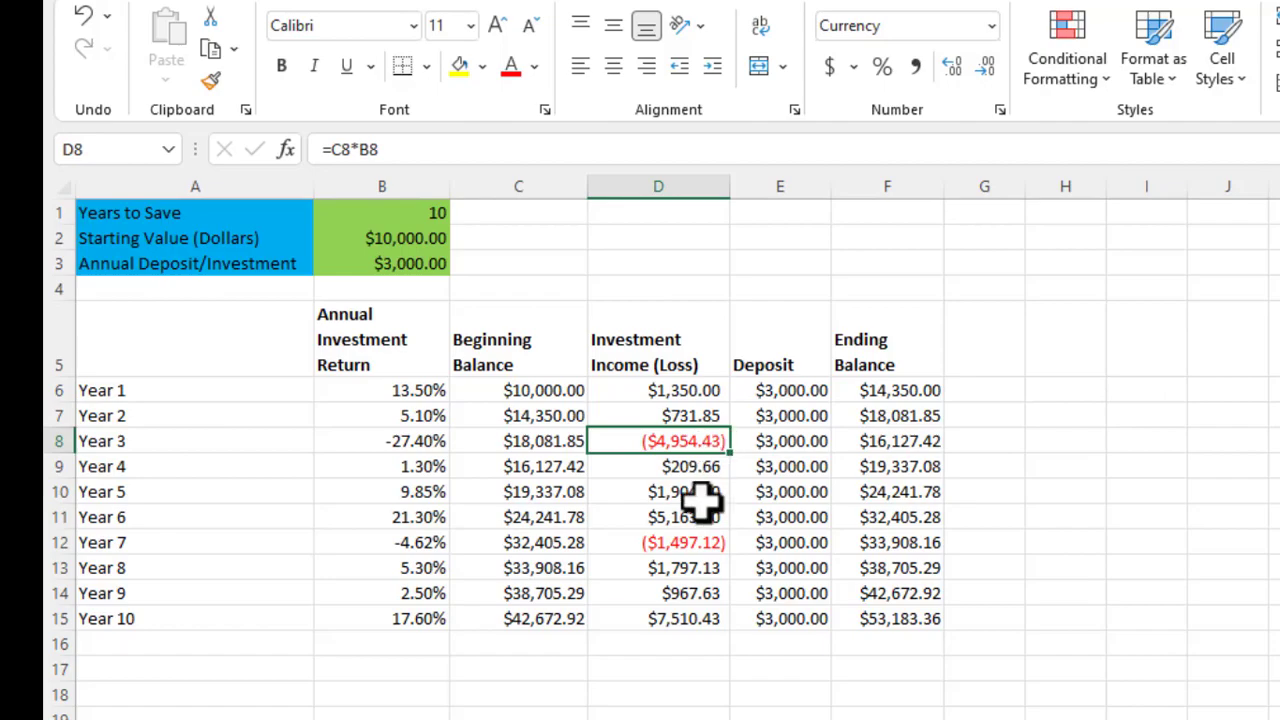
pyautogui.click(703, 542)
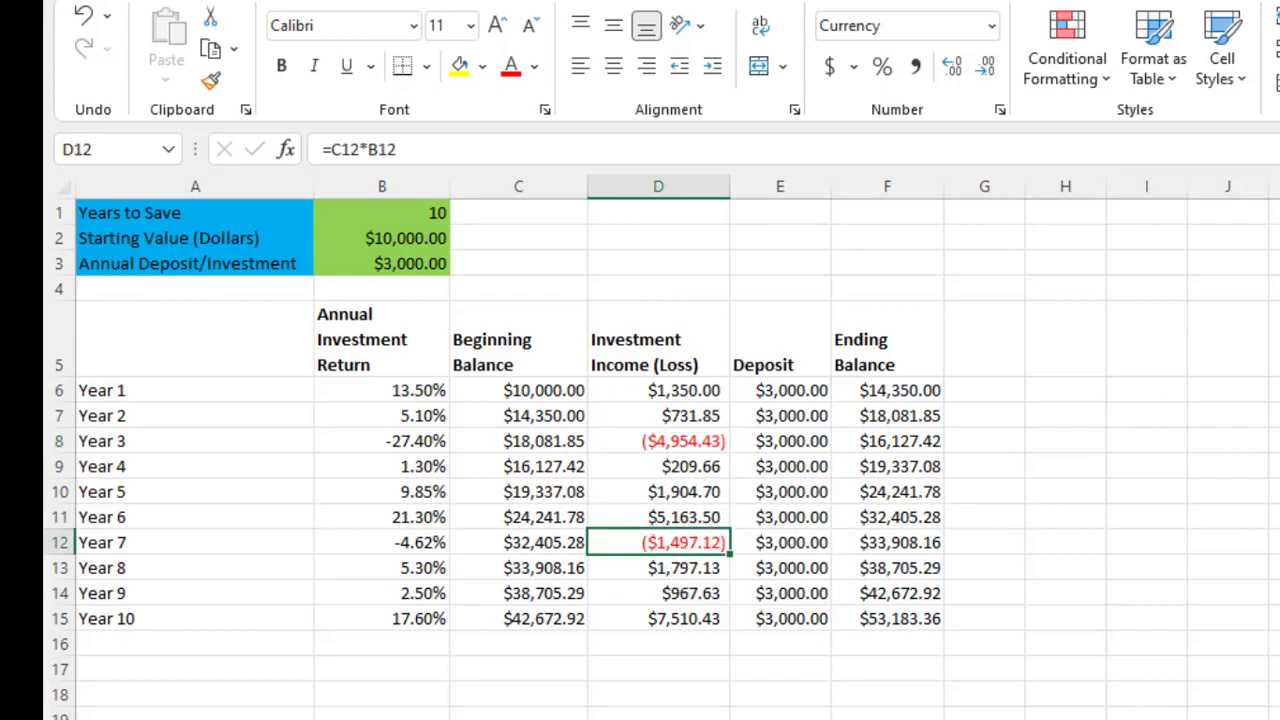